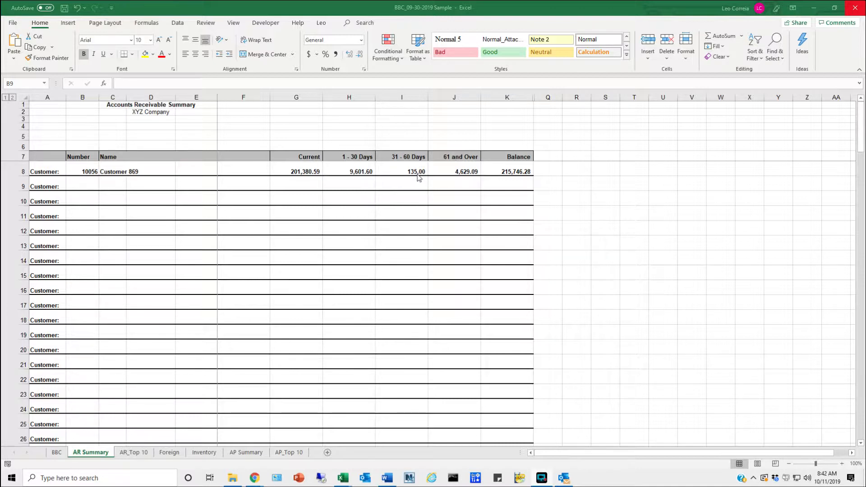
Step: Examine the first customer's number, name and aging amounts in row 8 of the AR Summary sheet
{"action": "left_click", "coordinate": [88, 170]}
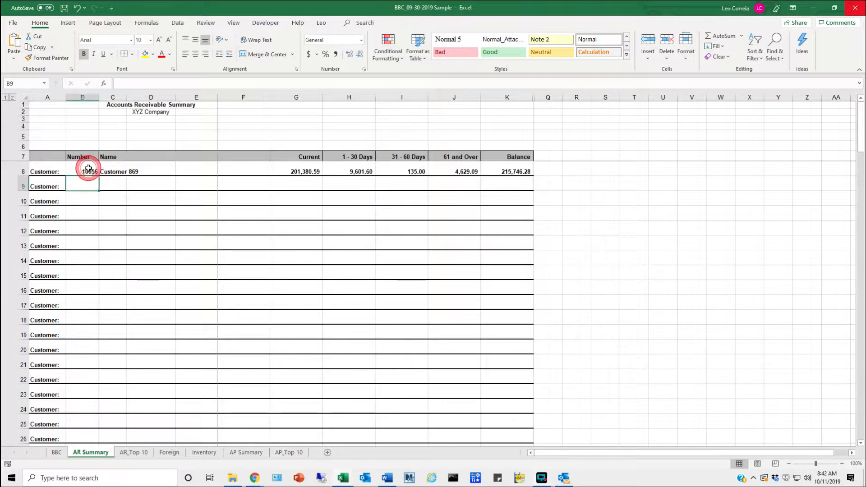
{"action": "left_click", "coordinate": [115, 171]}
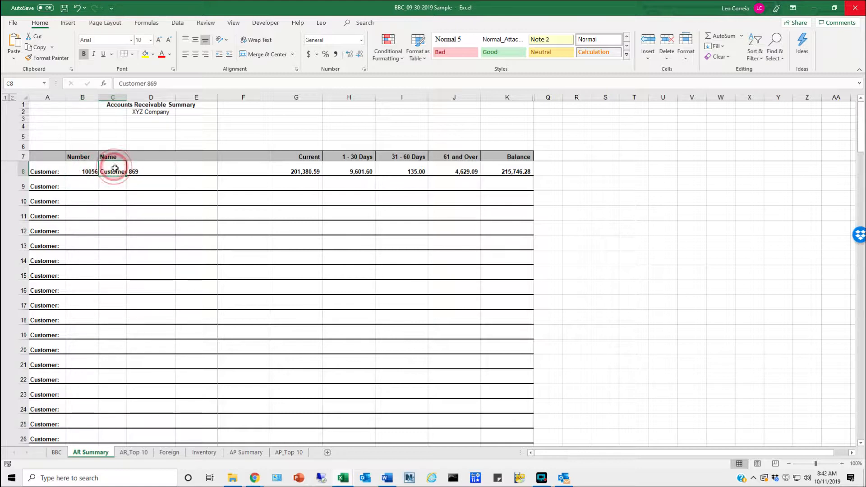
{"action": "left_click_drag", "start_coordinate": [291, 172], "coordinate": [505, 172]}
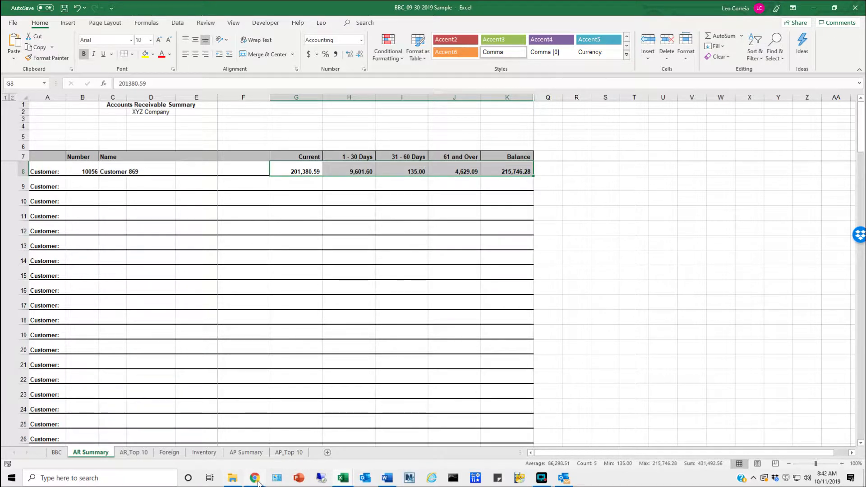
Step: Switch to the AR 09-2019 Converted workbook and enlarge its sheet to 110%
{"action": "mouse_move", "coordinate": [259, 483]}
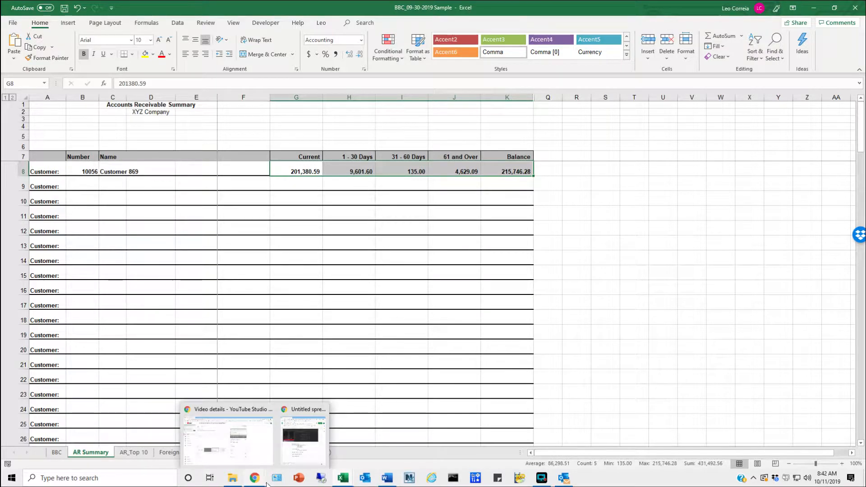
{"action": "mouse_move", "coordinate": [347, 483]}
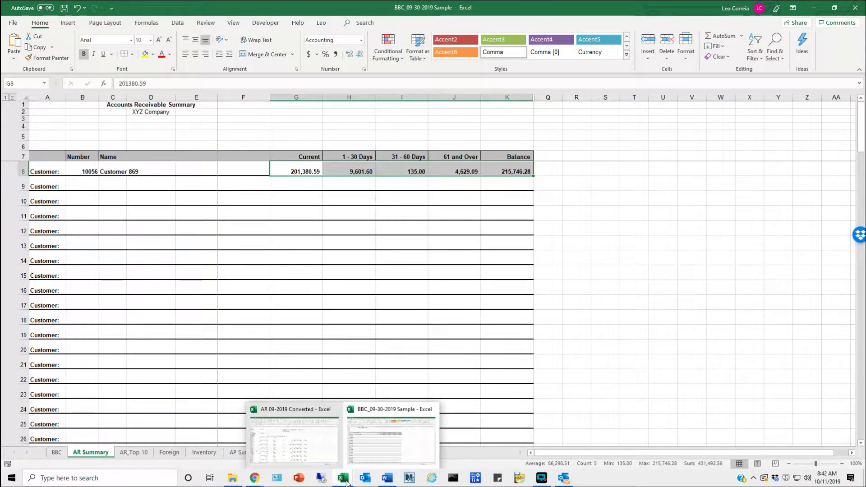
{"action": "left_click", "coordinate": [328, 452]}
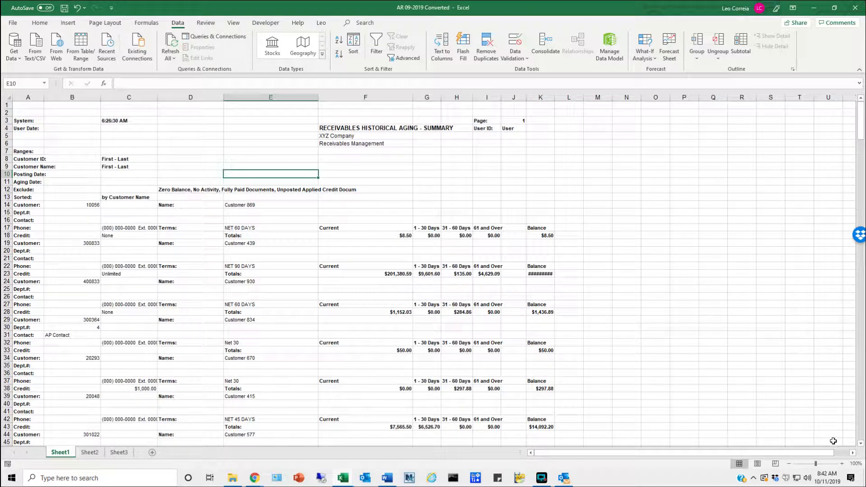
{"action": "left_click", "coordinate": [842, 463]}
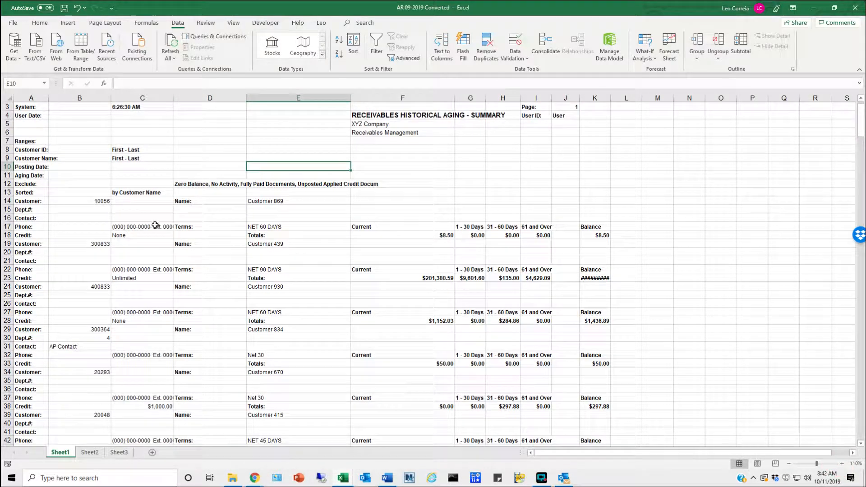
Step: Fill the first customer's number in B14, name in E14 and aging totals in F18:K18 with yellow
{"action": "left_click", "coordinate": [97, 202]}
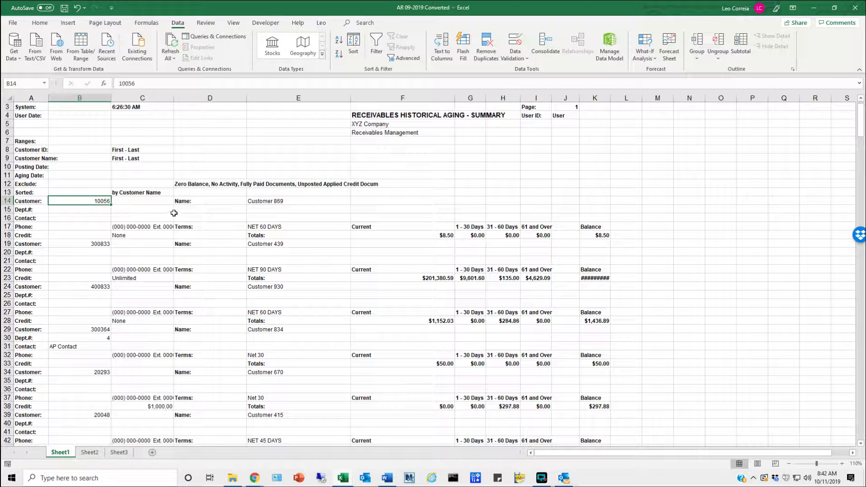
{"action": "left_click", "coordinate": [44, 22]}
{"action": "left_click", "coordinate": [143, 54]}
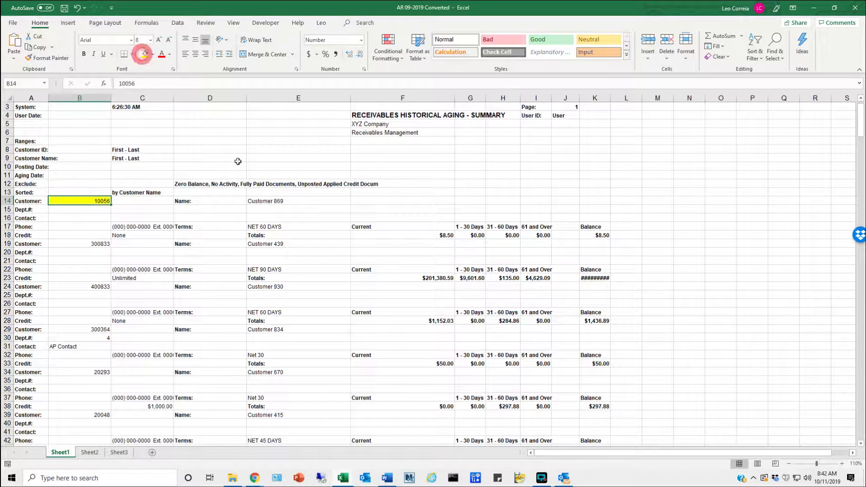
{"action": "left_click", "coordinate": [273, 200]}
{"action": "left_click", "coordinate": [146, 55]}
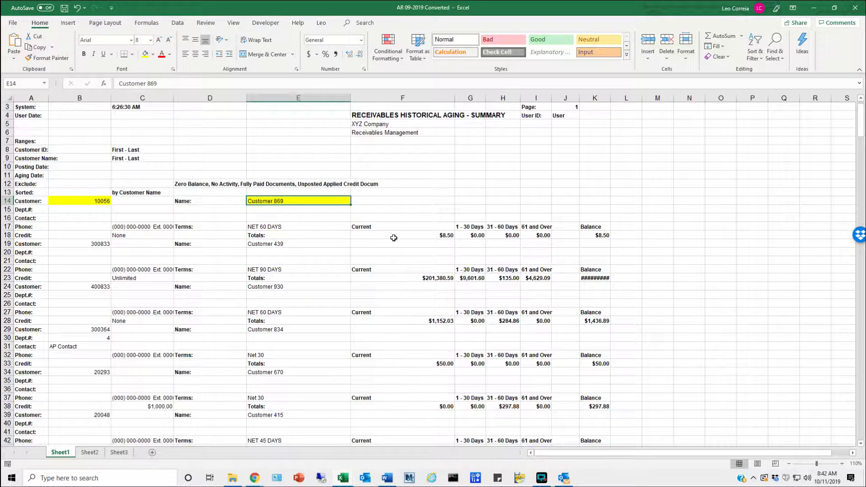
{"action": "left_click_drag", "start_coordinate": [393, 238], "coordinate": [580, 232]}
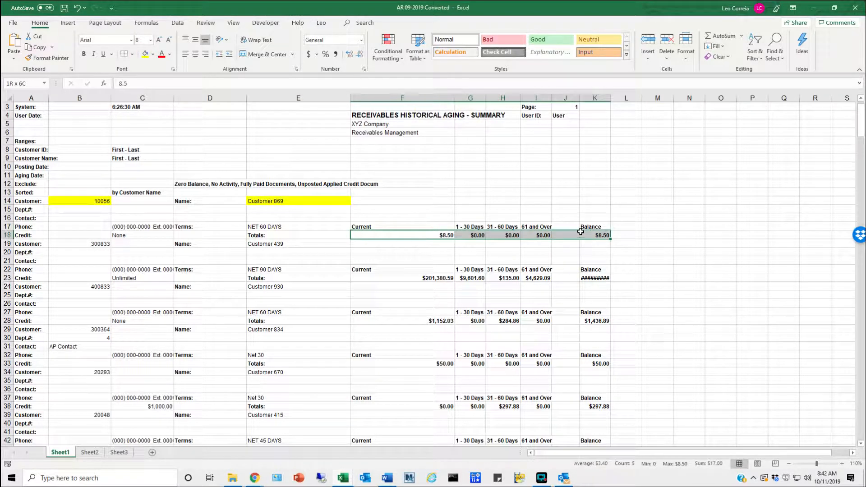
{"action": "left_click", "coordinate": [145, 54]}
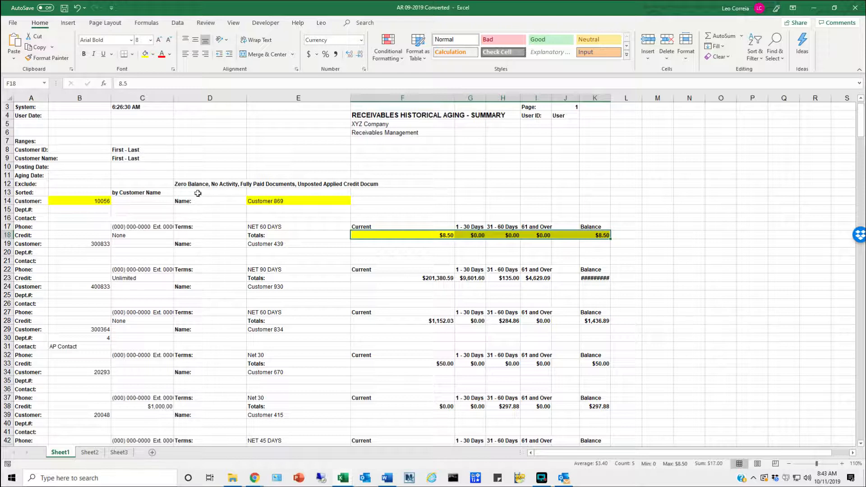
Step: Add a filter to the range A12:K398, from the Exclude row through the Grand Totals row
{"action": "left_click", "coordinate": [217, 184]}
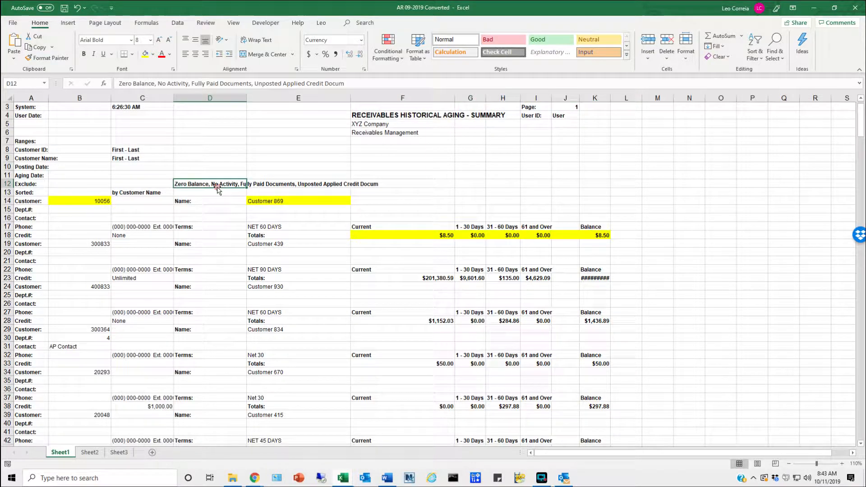
{"action": "left_click", "coordinate": [26, 184]}
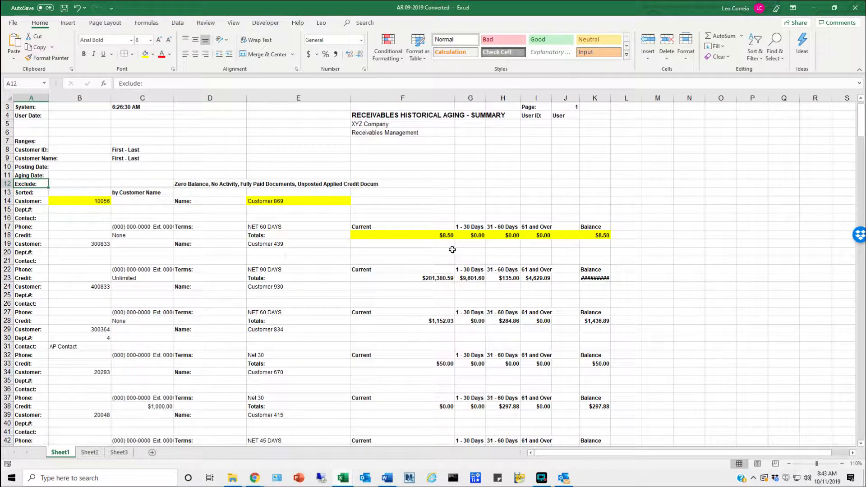
{"action": "key", "text": "shift+Right"}
{"action": "key", "text": "shift+Right"}
{"action": "key", "text": "shift+Right"}
{"action": "key", "text": "shift+Right"}
{"action": "key", "text": "shift+Right"}
{"action": "key", "text": "shift+Right"}
{"action": "key", "text": "shift+Right"}
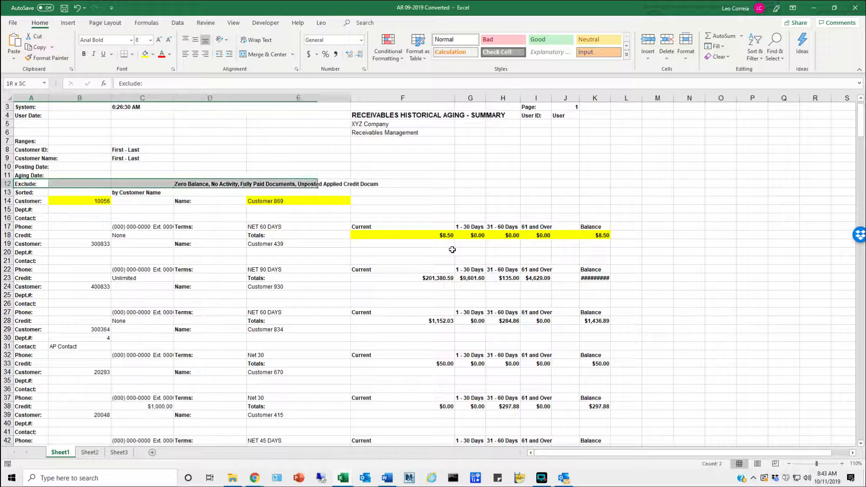
{"action": "key", "text": "shift+Right"}
{"action": "key", "text": "shift+Right"}
{"action": "key", "text": "shift+Right"}
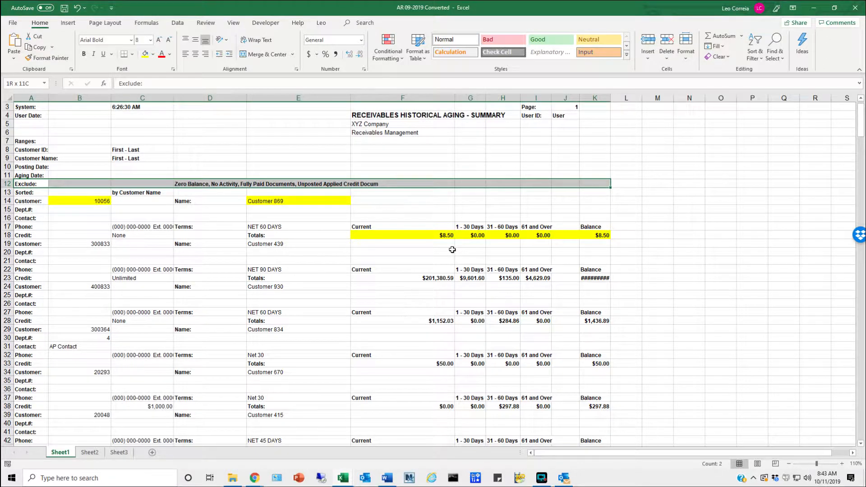
{"action": "key", "text": "shift+Page_Down"}
{"action": "key", "text": "shift+Page_Down"}
{"action": "key", "text": "shift+Page_Down"}
{"action": "key", "text": "shift+Page_Down"}
{"action": "key", "text": "shift+Page_Down"}
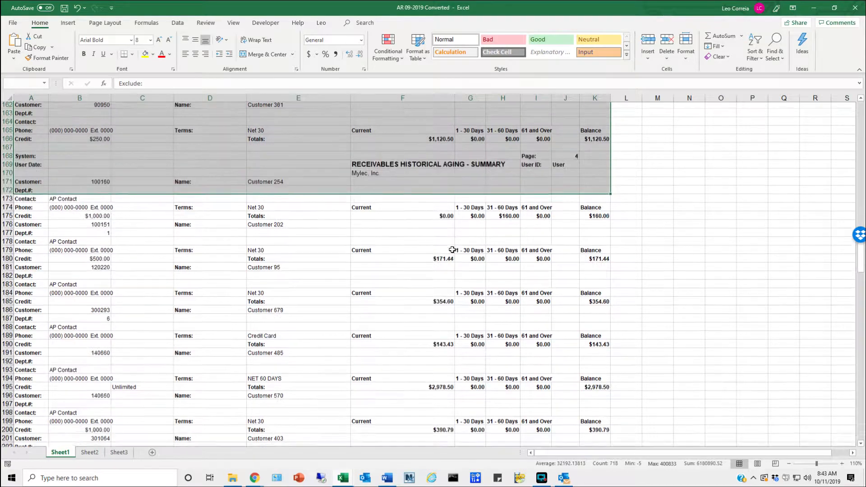
{"action": "key", "text": "shift+Page_Down"}
{"action": "key", "text": "shift+Page_Down"}
{"action": "key", "text": "shift+Page_Down"}
{"action": "key", "text": "shift+Page_Down"}
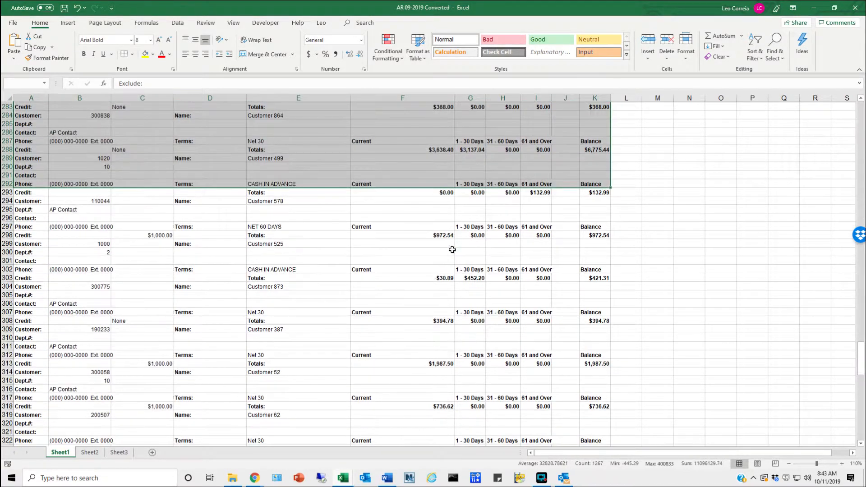
{"action": "key", "text": "shift+Page_Down"}
{"action": "key", "text": "shift+Page_Down"}
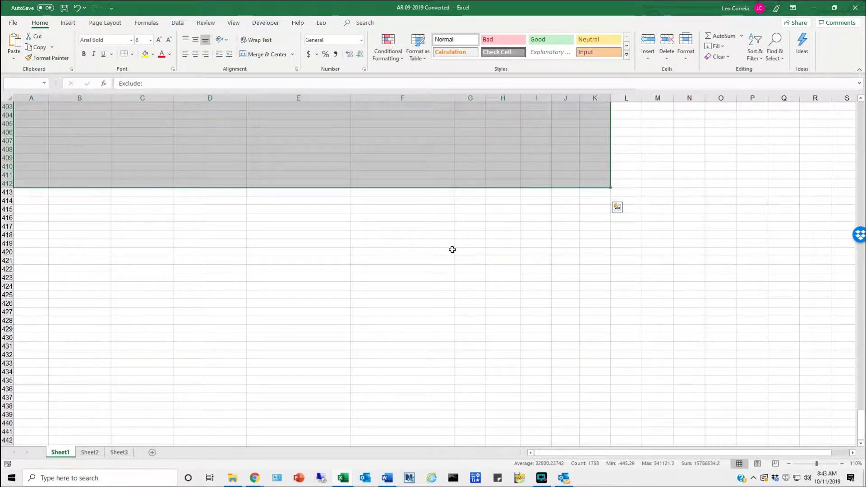
{"action": "key", "text": "shift+Up"}
{"action": "key", "text": "shift+Up"}
{"action": "key", "text": "shift+Up"}
{"action": "key", "text": "shift+Up"}
{"action": "key", "text": "shift+Up"}
{"action": "key", "text": "shift+Up"}
{"action": "key", "text": "shift+Up"}
{"action": "key", "text": "shift+Up"}
{"action": "key", "text": "shift+Up"}
{"action": "key", "text": "shift+Up"}
{"action": "key", "text": "shift+Up"}
{"action": "key", "text": "shift+Up"}
{"action": "key", "text": "shift+Up"}
{"action": "key", "text": "shift+Up"}
{"action": "key", "text": "shift+Up"}
{"action": "key", "text": "shift+Up"}
{"action": "key", "text": "shift+Up"}
{"action": "key", "text": "shift+Up"}
{"action": "key", "text": "shift+Up"}
{"action": "key", "text": "shift+Up"}
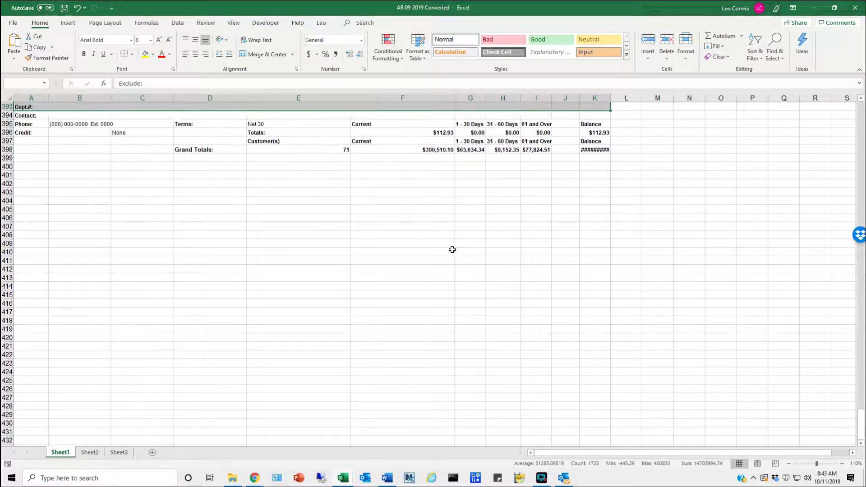
{"action": "key", "text": "shift+Down"}
{"action": "key", "text": "shift+Down"}
{"action": "key", "text": "shift+Down"}
{"action": "key", "text": "shift+Down"}
{"action": "key", "text": "shift+Down"}
{"action": "key", "text": "shift+Down"}
{"action": "key", "text": "shift+Down"}
{"action": "key", "text": "shift+Down"}
{"action": "key", "text": "shift+Down"}
{"action": "key", "text": "shift+Down"}
{"action": "key", "text": "shift+Down"}
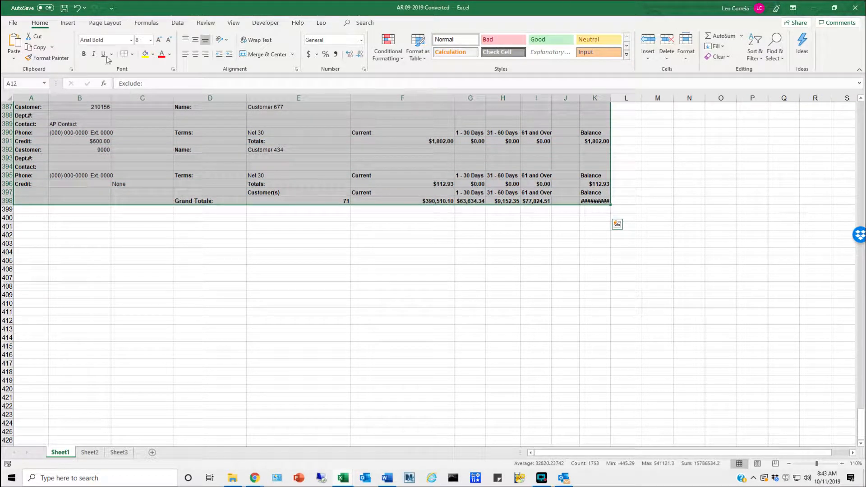
{"action": "left_click", "coordinate": [179, 23]}
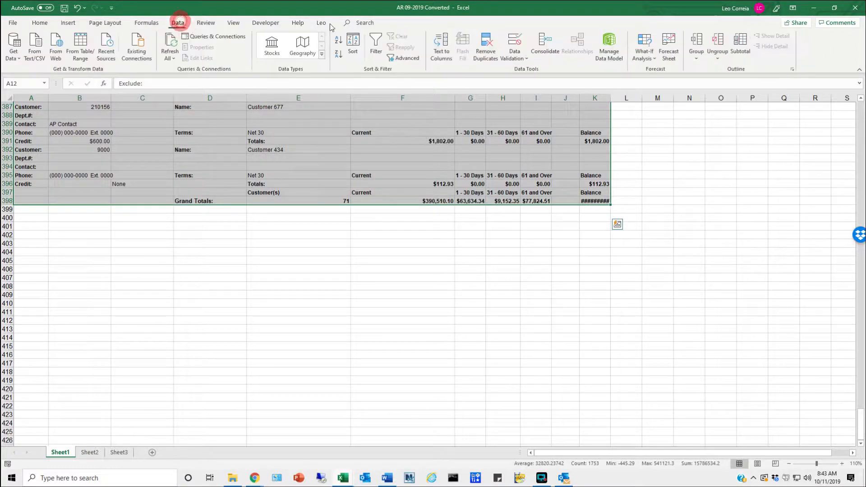
{"action": "left_click", "coordinate": [374, 45]}
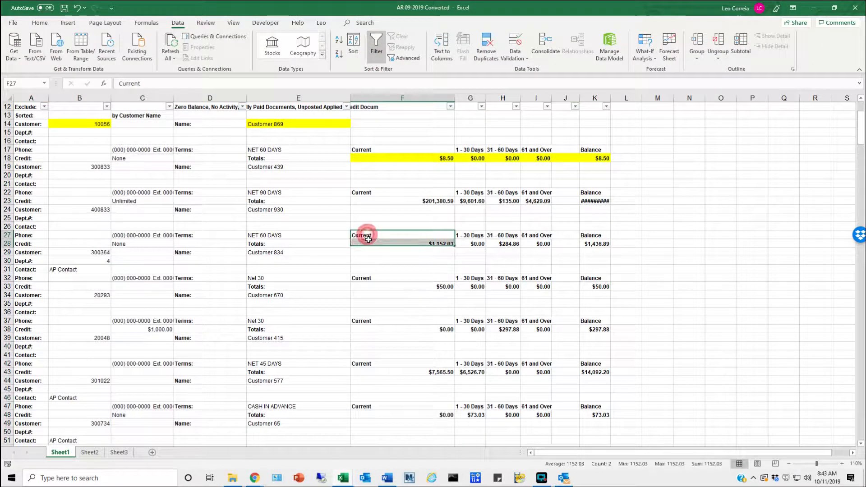
{"action": "left_click_drag", "start_coordinate": [364, 234], "coordinate": [364, 244]}
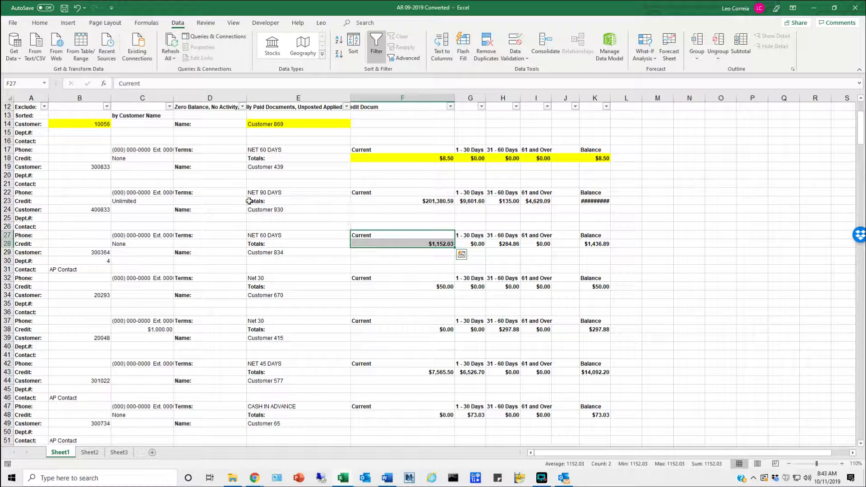
{"action": "left_click", "coordinate": [264, 210]}
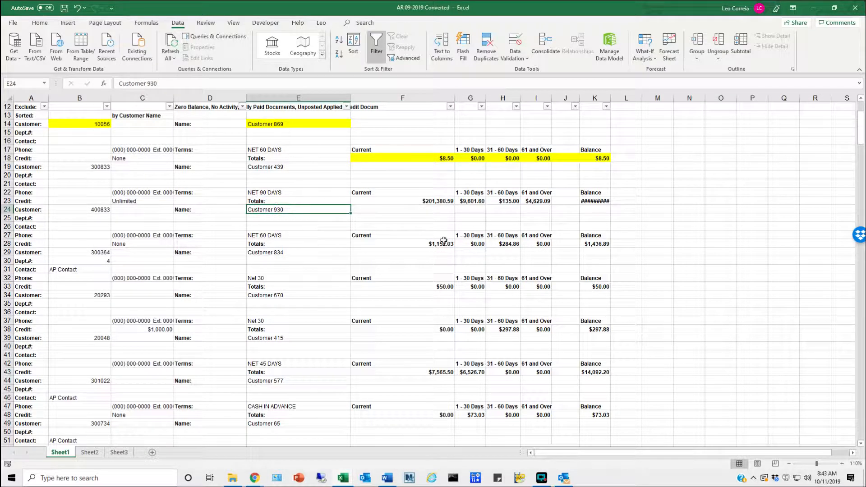
{"action": "scroll", "coordinate": [564, 139], "scroll_direction": "down", "scroll_amount": 3}
{"action": "scroll", "coordinate": [530, 218], "scroll_direction": "up", "scroll_amount": 4}
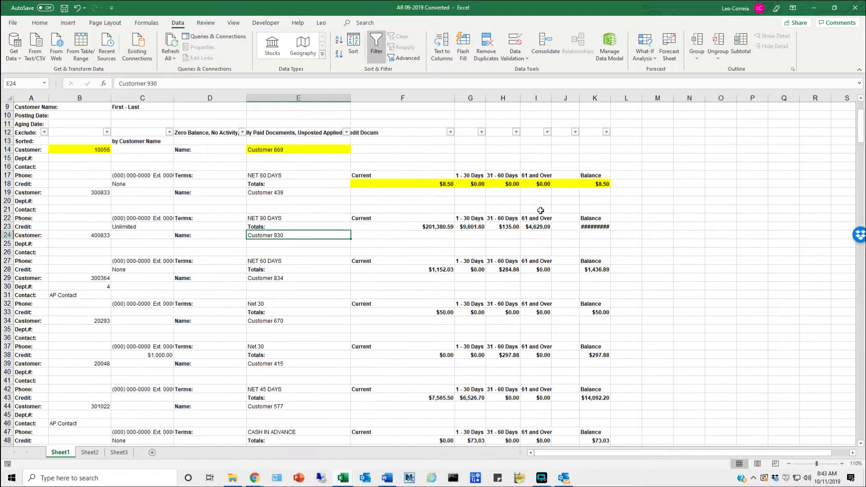
Step: Check column J for customer data down the report and delete this column between 61 and Over and Balance
{"action": "left_click", "coordinate": [566, 98]}
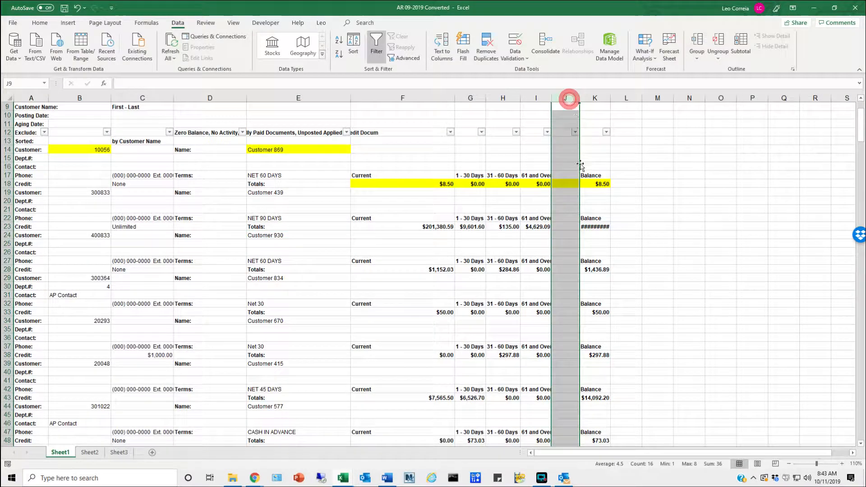
{"action": "scroll", "coordinate": [564, 246], "scroll_direction": "down", "scroll_amount": 11}
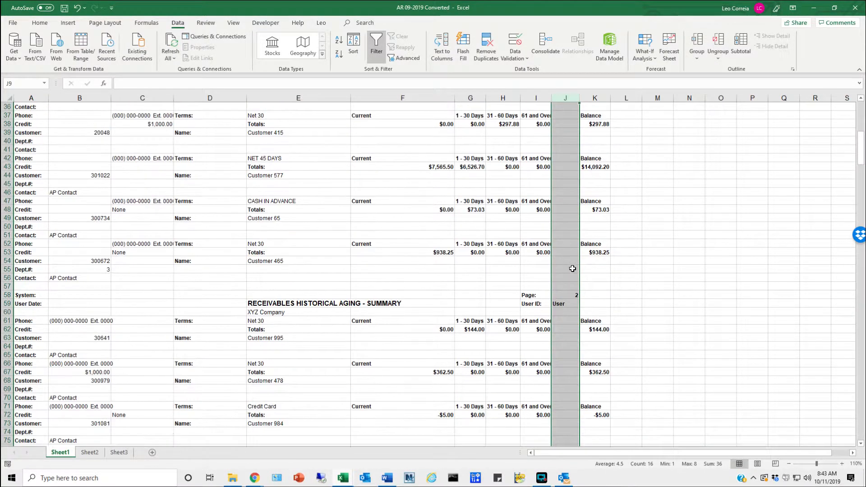
{"action": "scroll", "coordinate": [573, 276], "scroll_direction": "down", "scroll_amount": 14}
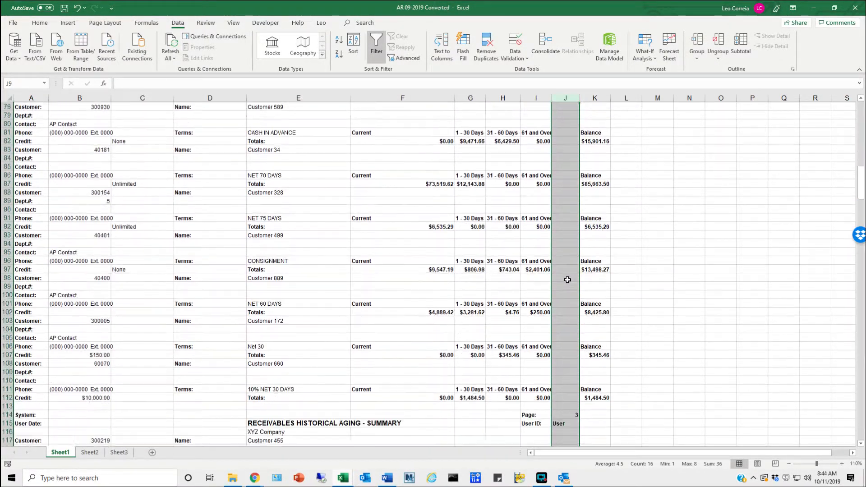
{"action": "scroll", "coordinate": [567, 280], "scroll_direction": "down", "scroll_amount": 18}
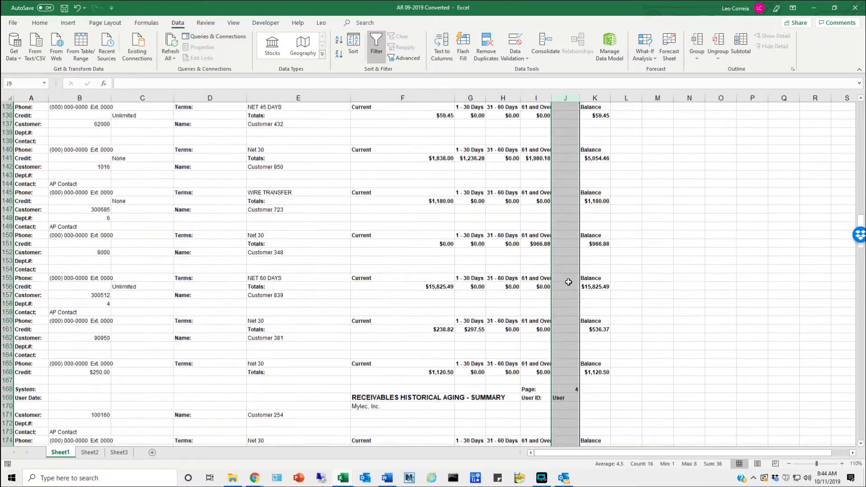
{"action": "scroll", "coordinate": [568, 282], "scroll_direction": "down", "scroll_amount": 17}
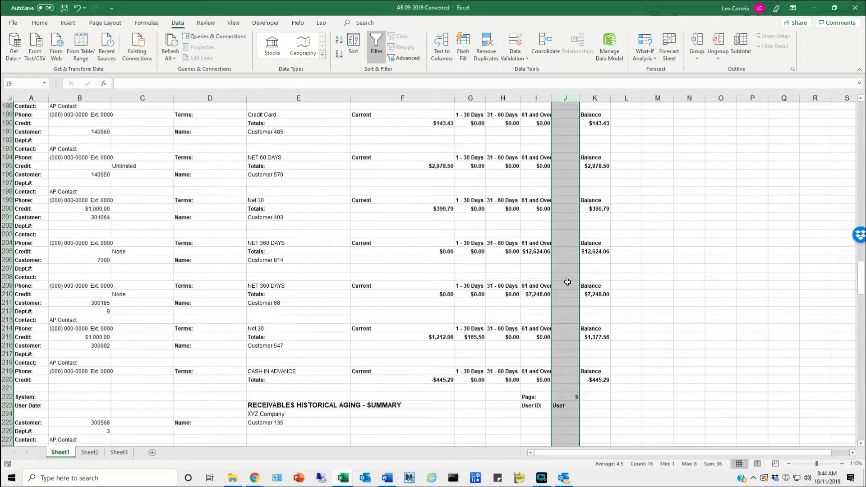
{"action": "scroll", "coordinate": [564, 282], "scroll_direction": "up", "scroll_amount": 9}
{"action": "scroll", "coordinate": [564, 282], "scroll_direction": "up", "scroll_amount": 20}
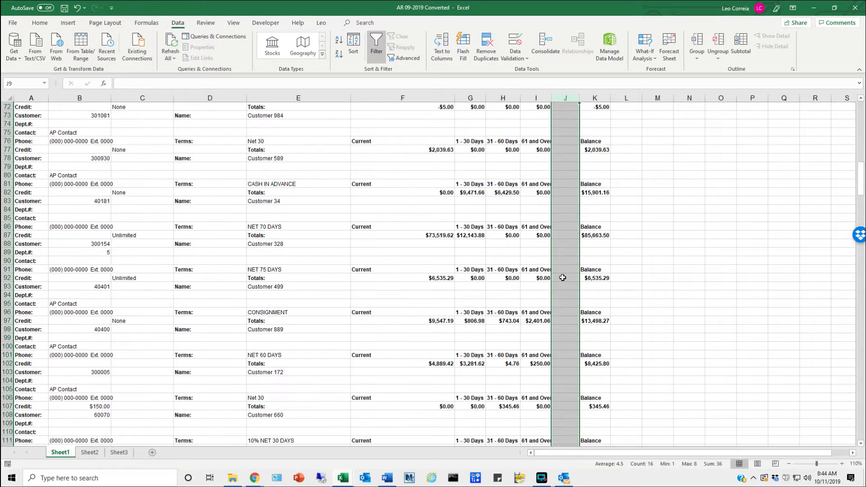
{"action": "scroll", "coordinate": [559, 275], "scroll_direction": "up", "scroll_amount": 14}
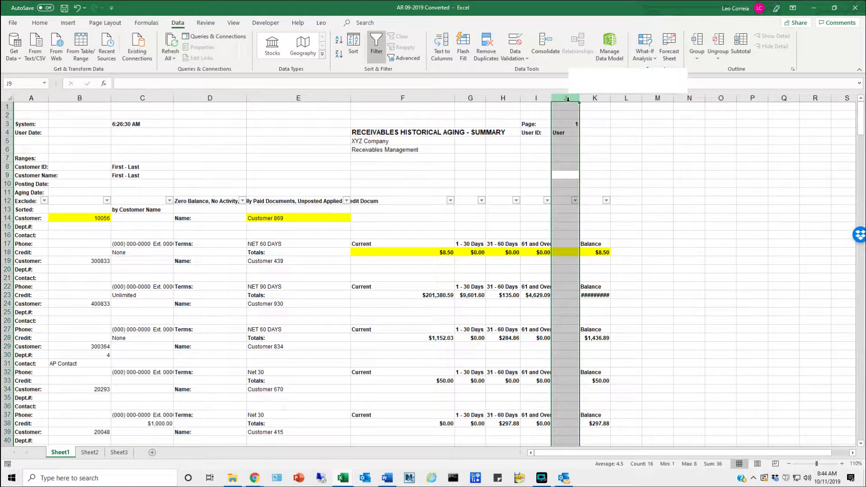
{"action": "right_click", "coordinate": [567, 98]}
{"action": "left_click", "coordinate": [597, 189]}
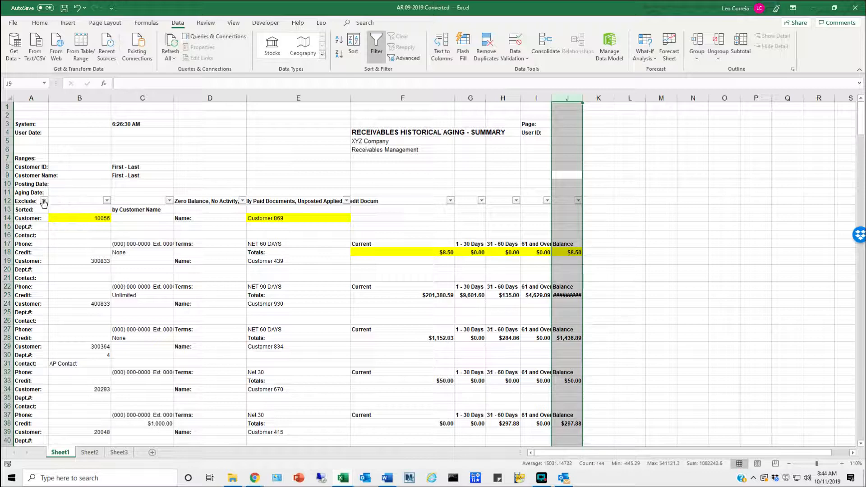
Step: Shade the filter header row A12:J12 with a grey fill
{"action": "left_click_drag", "start_coordinate": [32, 201], "coordinate": [149, 209]}
{"action": "left_click_drag", "start_coordinate": [261, 204], "coordinate": [576, 201]}
{"action": "left_click", "coordinate": [40, 23]}
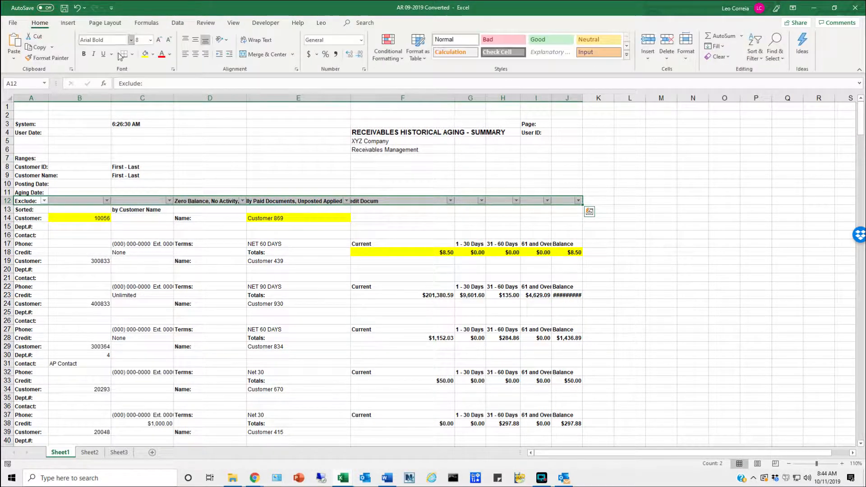
{"action": "left_click", "coordinate": [154, 56]}
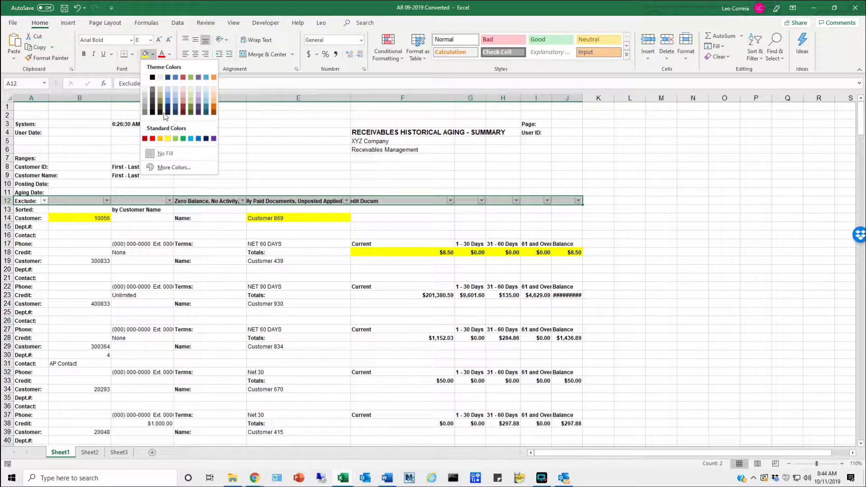
{"action": "left_click", "coordinate": [144, 100]}
{"action": "left_click", "coordinate": [194, 235]}
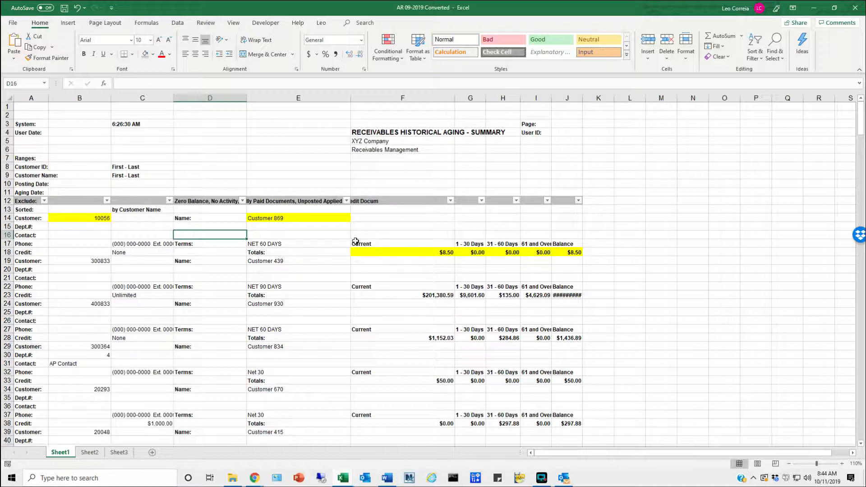
Step: Filter column E to hide the "Totals:" rows while keeping all other entries
{"action": "left_click", "coordinate": [286, 249]}
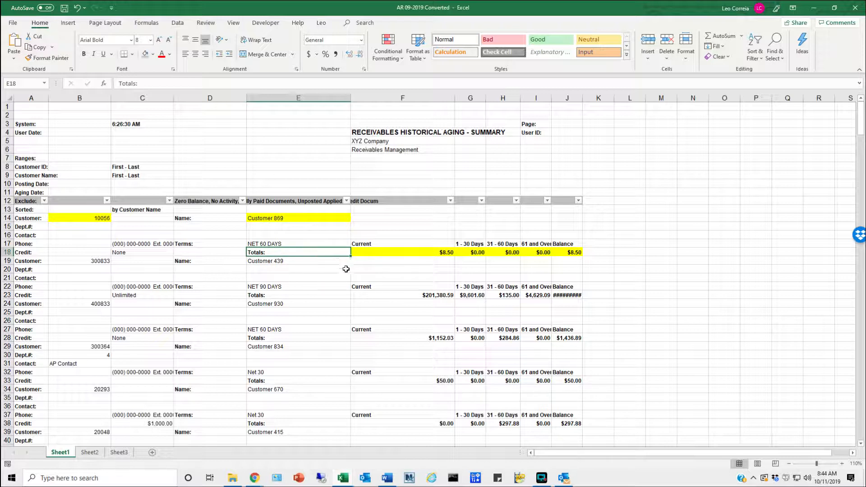
{"action": "scroll", "coordinate": [402, 284], "scroll_direction": "down", "scroll_amount": 3}
{"action": "scroll", "coordinate": [402, 286], "scroll_direction": "up", "scroll_amount": 3}
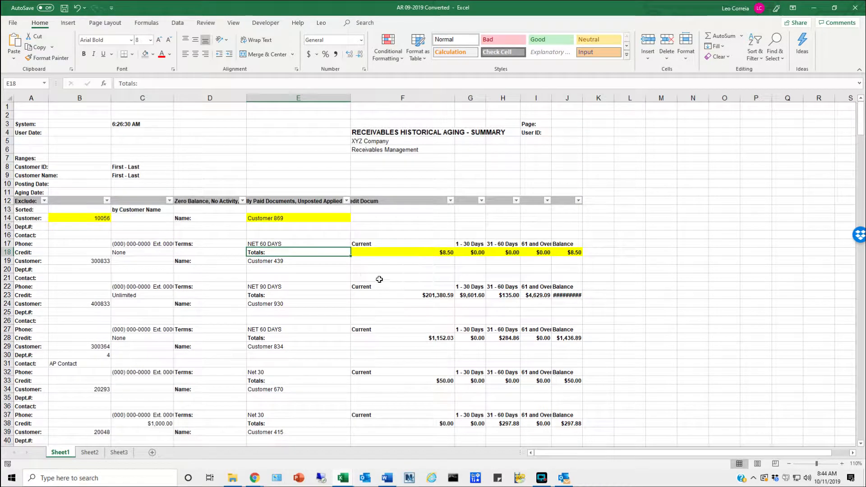
{"action": "left_click", "coordinate": [346, 209]}
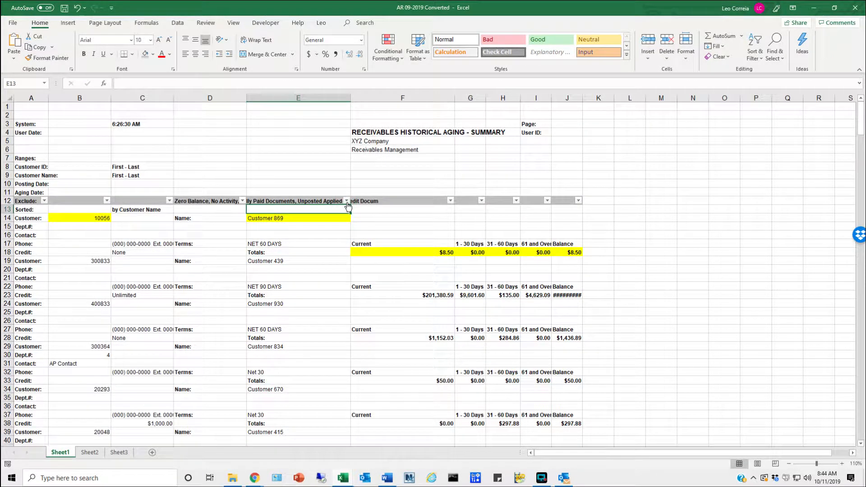
{"action": "left_click", "coordinate": [347, 201]}
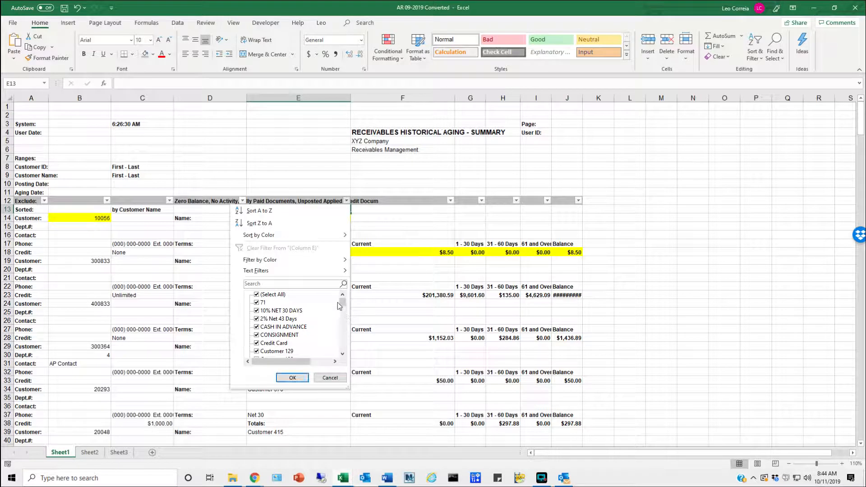
{"action": "left_click_drag", "start_coordinate": [342, 302], "coordinate": [341, 363]}
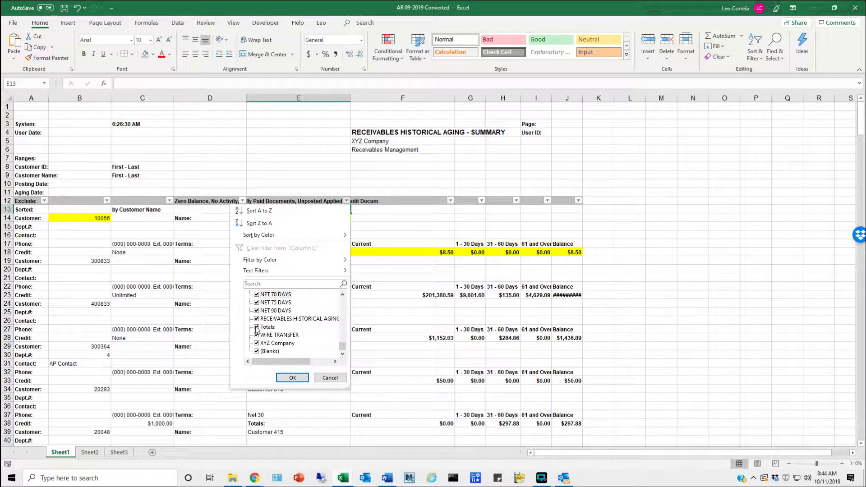
{"action": "left_click", "coordinate": [257, 327]}
{"action": "left_click", "coordinate": [292, 378]}
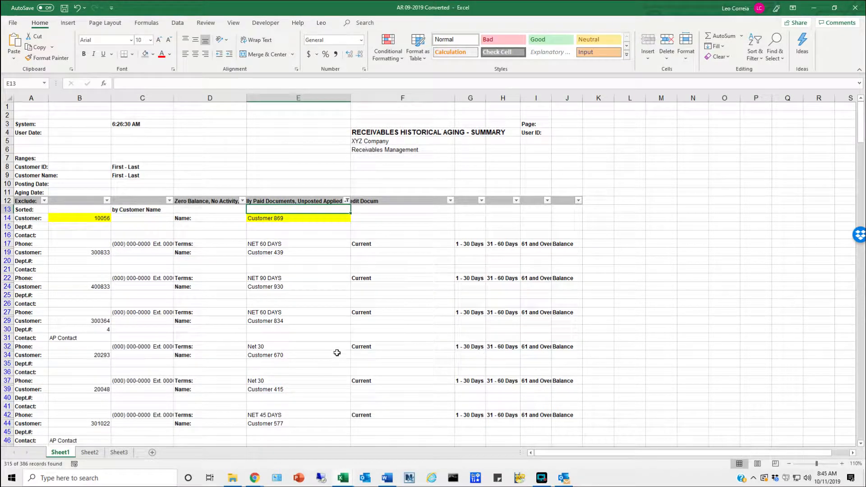
Step: Examine the filtered report across its pages, comparing the placement of the Name labels in column D with the phone entries in columns B and C
{"action": "scroll", "coordinate": [406, 297], "scroll_direction": "down", "scroll_amount": 15}
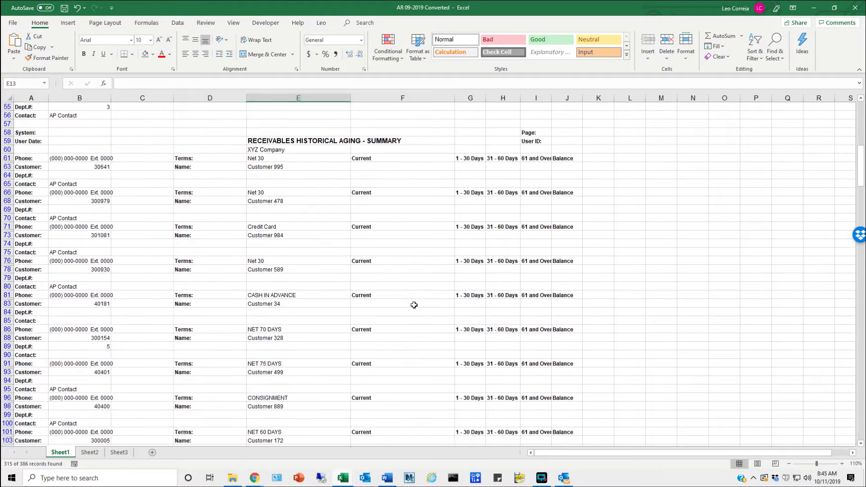
{"action": "scroll", "coordinate": [411, 310], "scroll_direction": "up", "scroll_amount": 18}
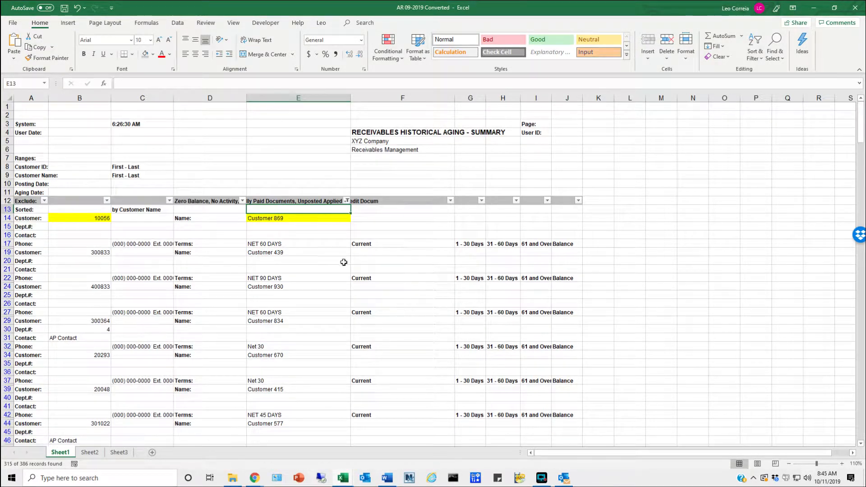
{"action": "left_click", "coordinate": [198, 221]}
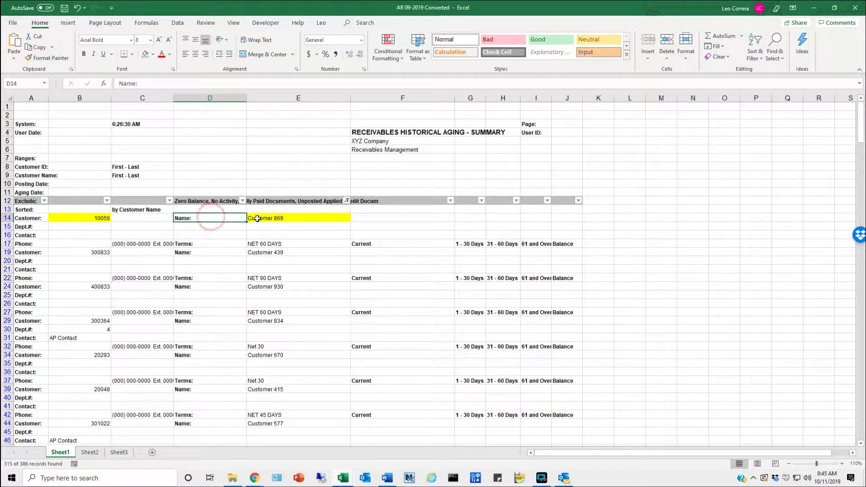
{"action": "scroll", "coordinate": [264, 221], "scroll_direction": "down", "scroll_amount": 8}
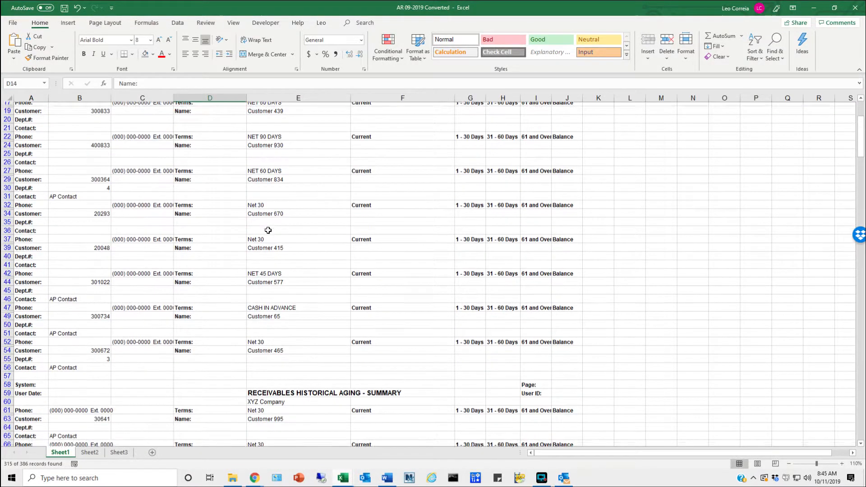
{"action": "scroll", "coordinate": [252, 238], "scroll_direction": "down", "scroll_amount": 12}
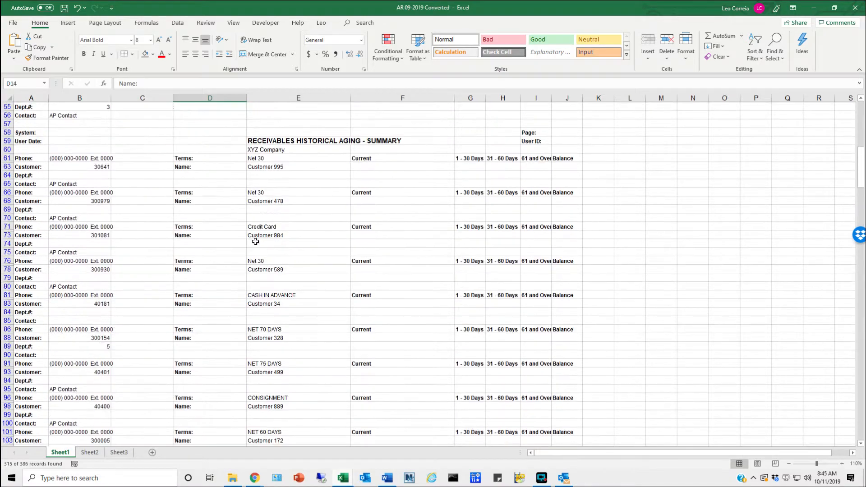
{"action": "scroll", "coordinate": [256, 243], "scroll_direction": "down", "scroll_amount": 12}
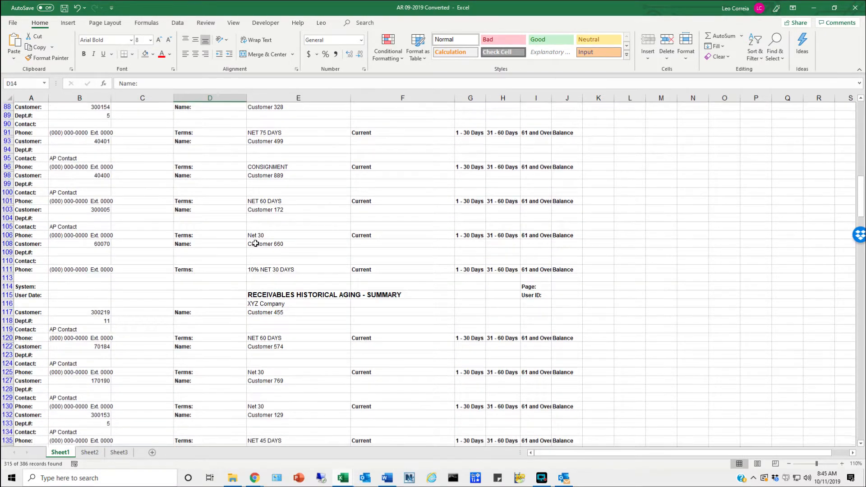
{"action": "scroll", "coordinate": [255, 245], "scroll_direction": "down", "scroll_amount": 10}
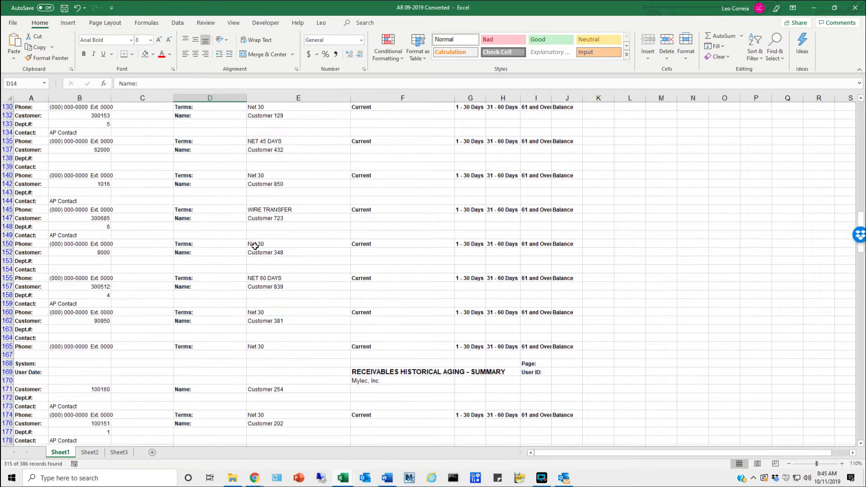
{"action": "scroll", "coordinate": [255, 245], "scroll_direction": "down", "scroll_amount": 6}
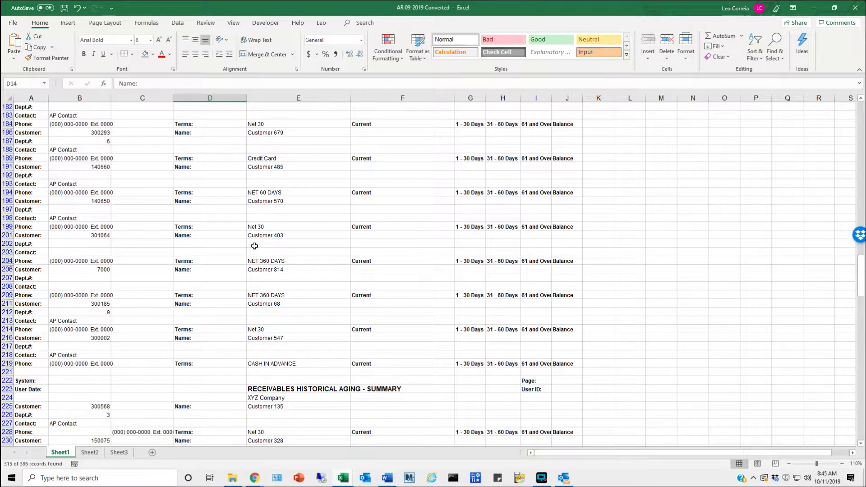
{"action": "scroll", "coordinate": [255, 246], "scroll_direction": "down", "scroll_amount": 5}
{"action": "scroll", "coordinate": [255, 246], "scroll_direction": "down", "scroll_amount": 4}
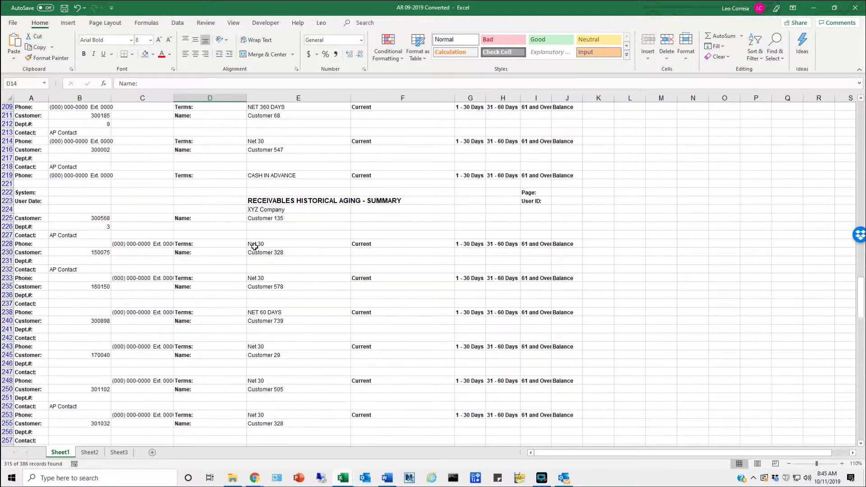
{"action": "left_click_drag", "start_coordinate": [144, 225], "coordinate": [143, 371]}
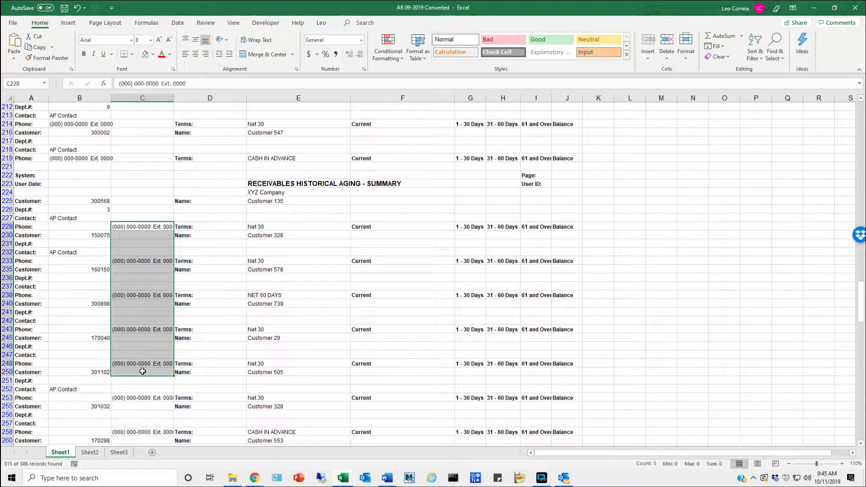
{"action": "scroll", "coordinate": [303, 313], "scroll_direction": "down", "scroll_amount": 5}
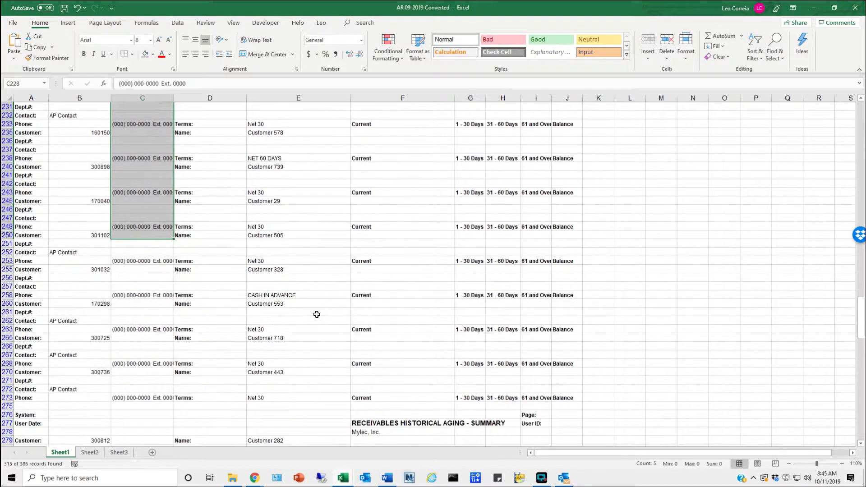
{"action": "scroll", "coordinate": [322, 304], "scroll_direction": "down", "scroll_amount": 6}
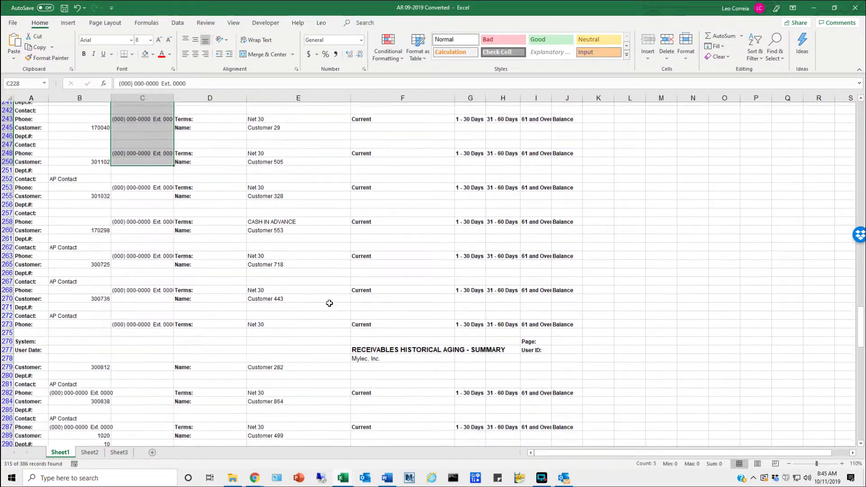
{"action": "scroll", "coordinate": [330, 303], "scroll_direction": "down", "scroll_amount": 5}
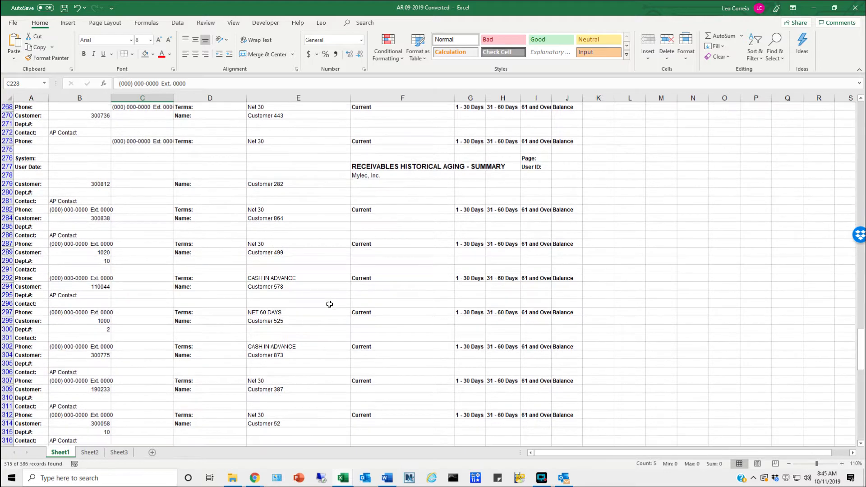
{"action": "scroll", "coordinate": [327, 305], "scroll_direction": "down", "scroll_amount": 5}
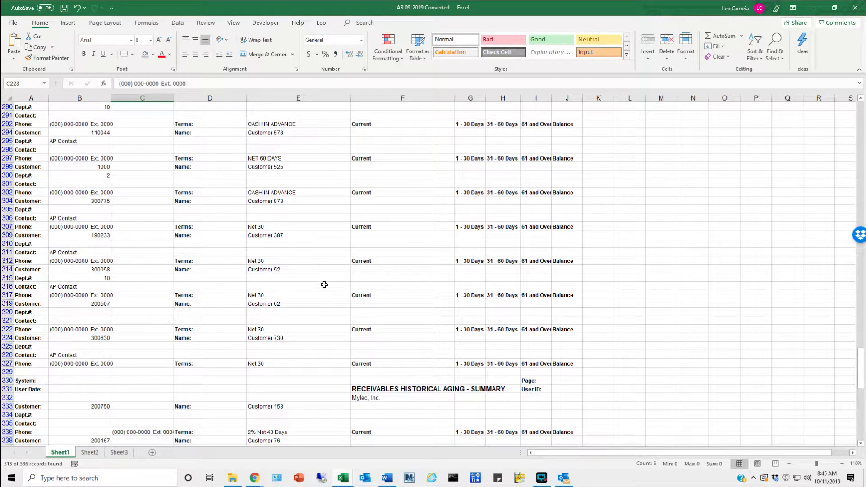
{"action": "scroll", "coordinate": [325, 285], "scroll_direction": "down", "scroll_amount": 8}
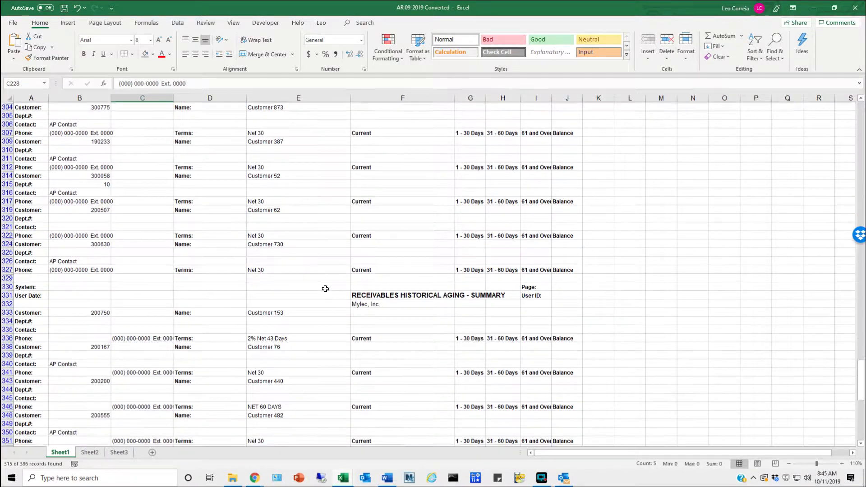
{"action": "scroll", "coordinate": [325, 289], "scroll_direction": "down", "scroll_amount": 2}
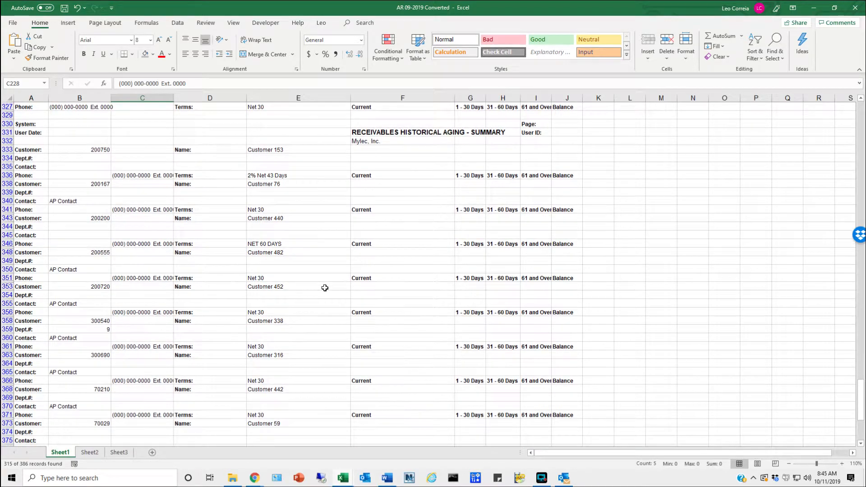
{"action": "scroll", "coordinate": [325, 288], "scroll_direction": "up", "scroll_amount": 20}
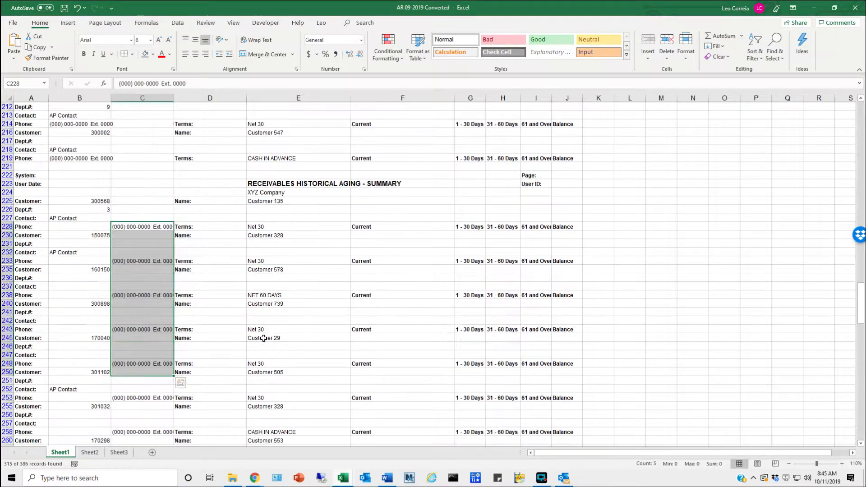
{"action": "scroll", "coordinate": [263, 338], "scroll_direction": "up", "scroll_amount": 20}
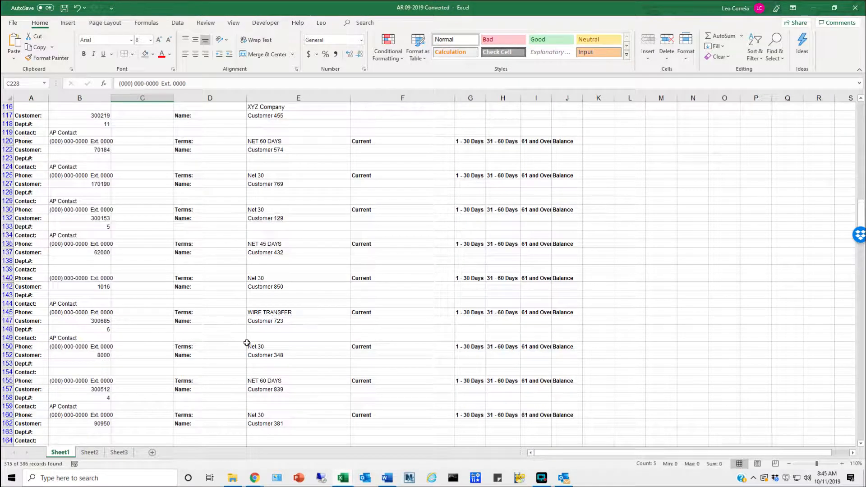
{"action": "scroll", "coordinate": [247, 343], "scroll_direction": "up", "scroll_amount": 20}
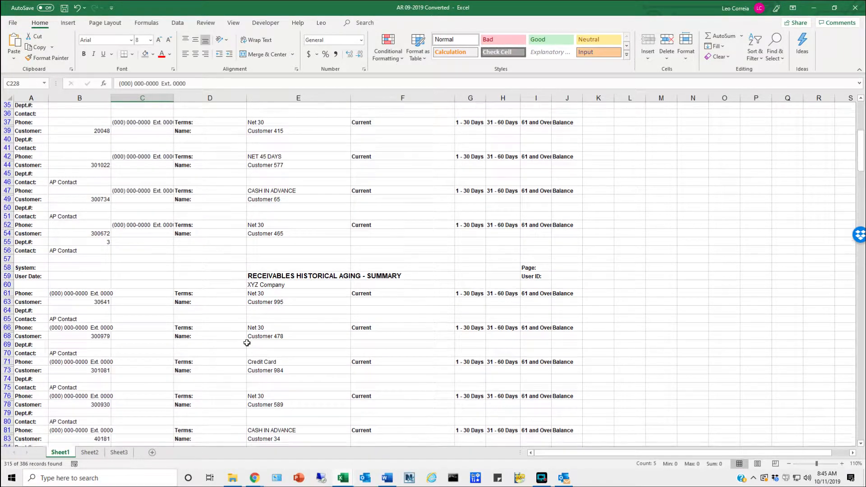
{"action": "scroll", "coordinate": [247, 343], "scroll_direction": "up", "scroll_amount": 10}
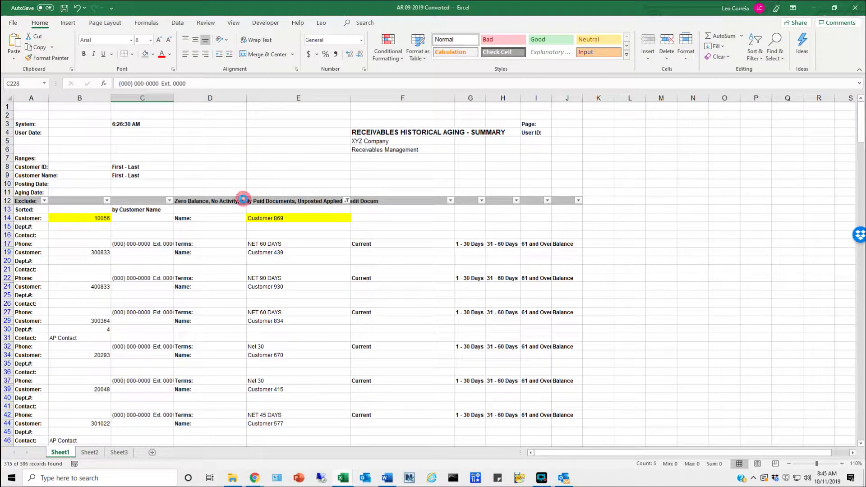
Step: Filter column D to hide the "Name:" rows and check the remaining rows down the report
{"action": "left_click", "coordinate": [242, 201]}
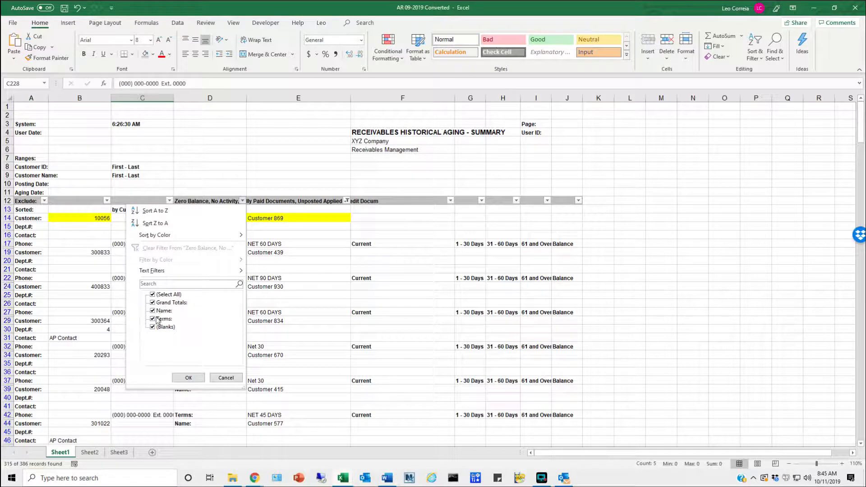
{"action": "left_click", "coordinate": [153, 311]}
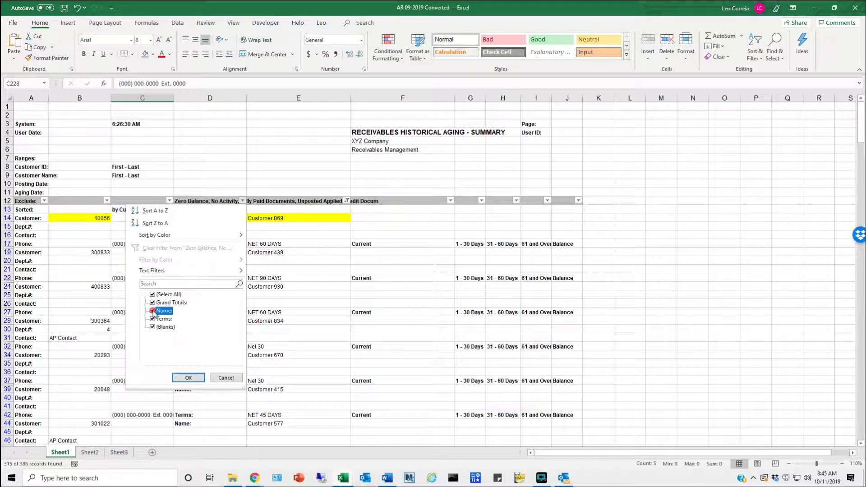
{"action": "left_click", "coordinate": [192, 377]}
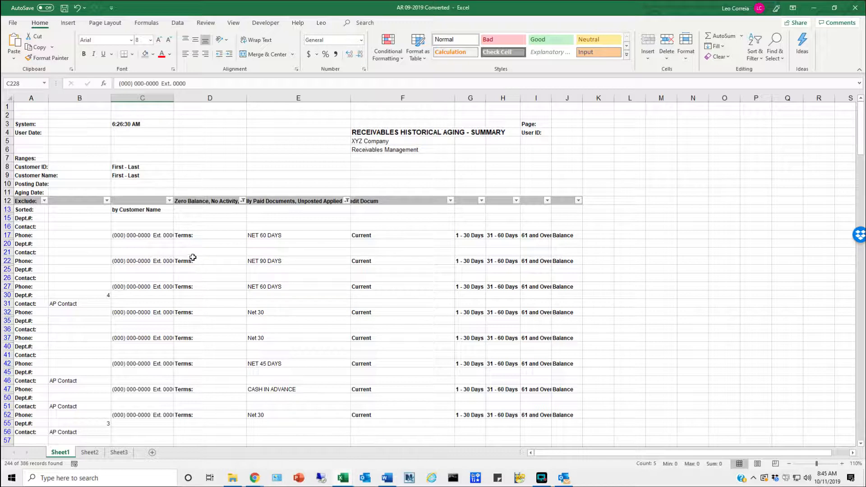
{"action": "scroll", "coordinate": [196, 253], "scroll_direction": "down", "scroll_amount": 14}
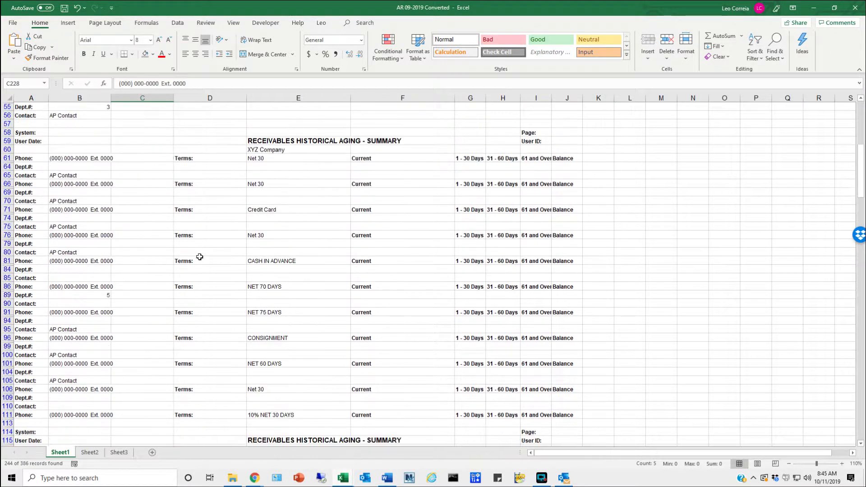
{"action": "scroll", "coordinate": [200, 257], "scroll_direction": "down", "scroll_amount": 15}
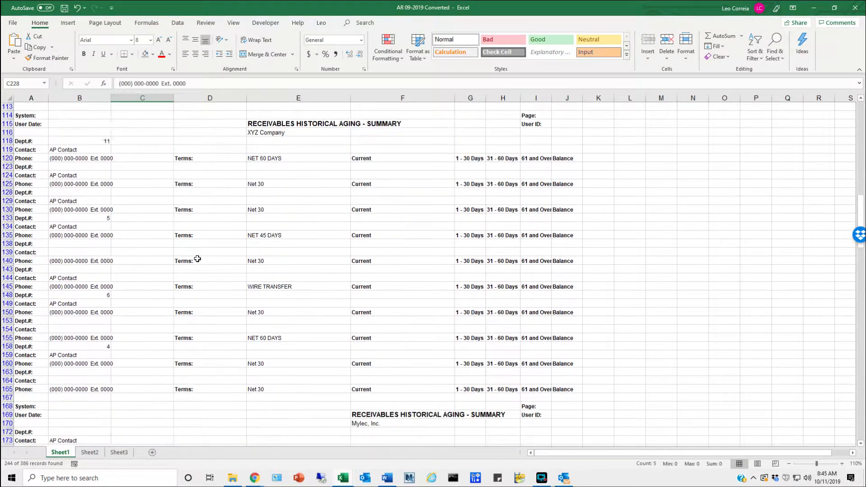
{"action": "scroll", "coordinate": [197, 258], "scroll_direction": "down", "scroll_amount": 9}
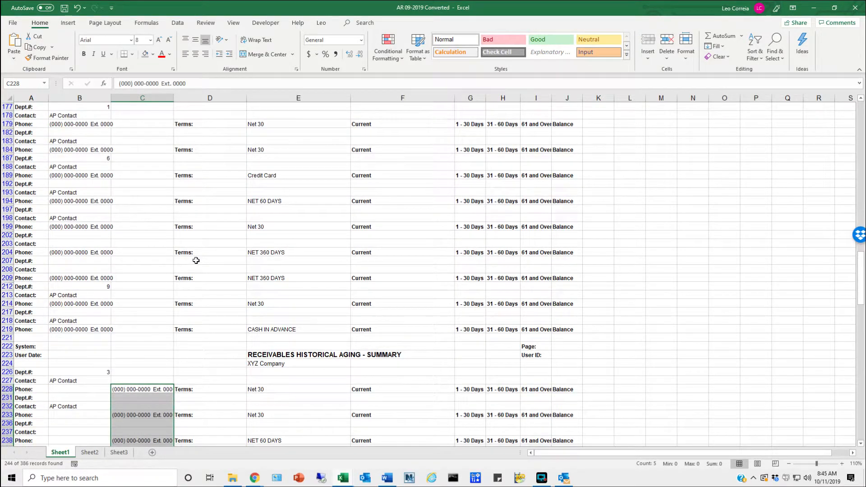
Step: Check the rows left by the filters all the way to the grand totals and back to the report's start
{"action": "scroll", "coordinate": [197, 261], "scroll_direction": "down", "scroll_amount": 15}
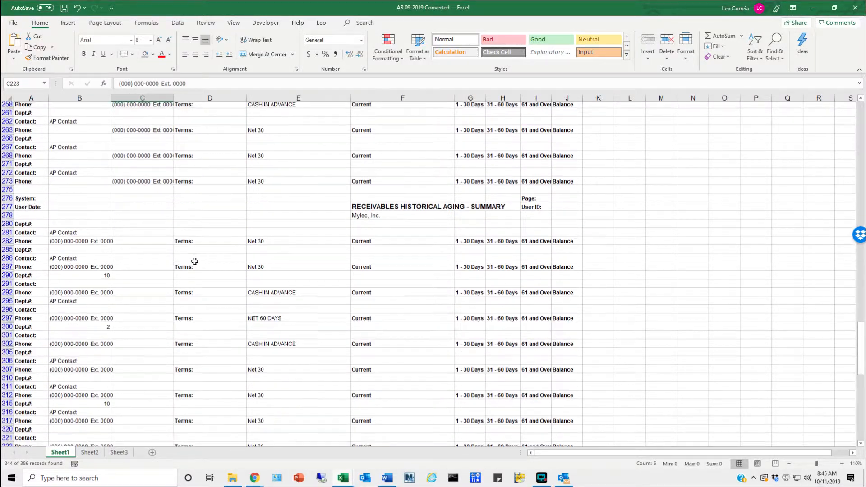
{"action": "scroll", "coordinate": [195, 261], "scroll_direction": "down", "scroll_amount": 15}
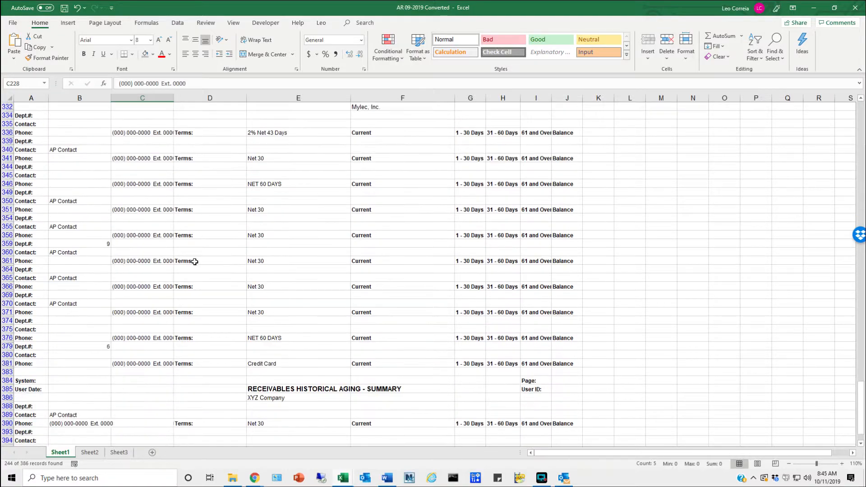
{"action": "scroll", "coordinate": [195, 262], "scroll_direction": "down", "scroll_amount": 2}
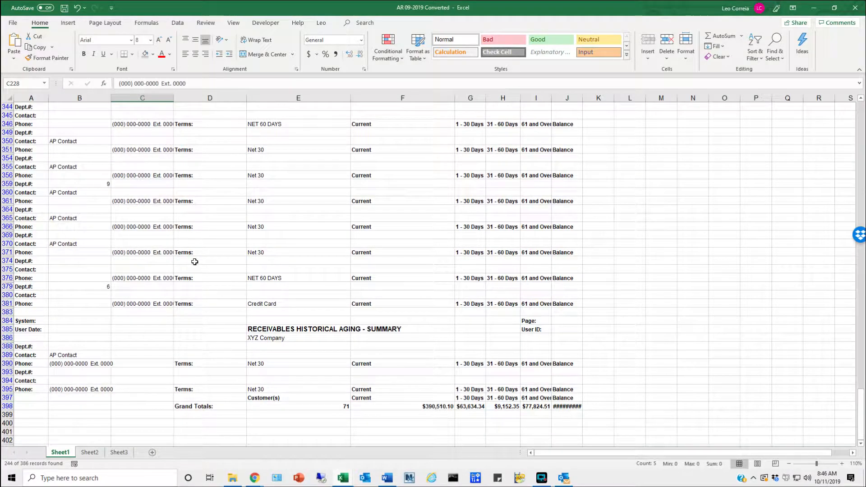
{"action": "scroll", "coordinate": [194, 262], "scroll_direction": "up", "scroll_amount": 20}
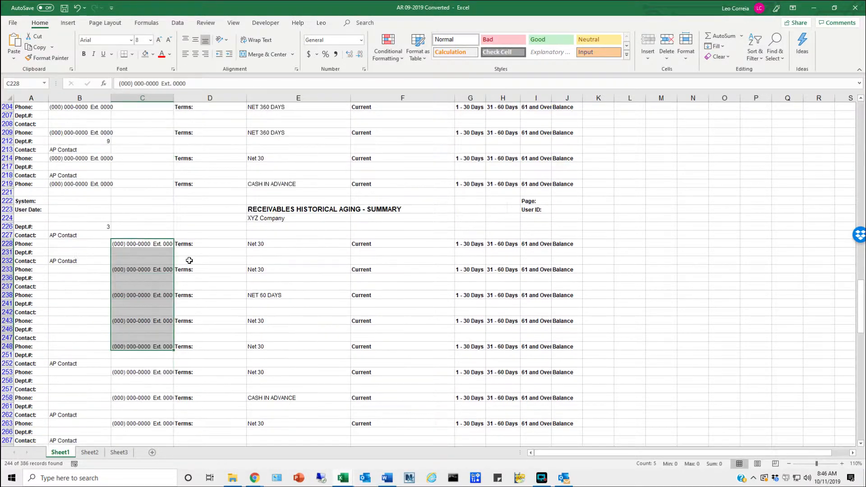
{"action": "scroll", "coordinate": [189, 261], "scroll_direction": "up", "scroll_amount": 18}
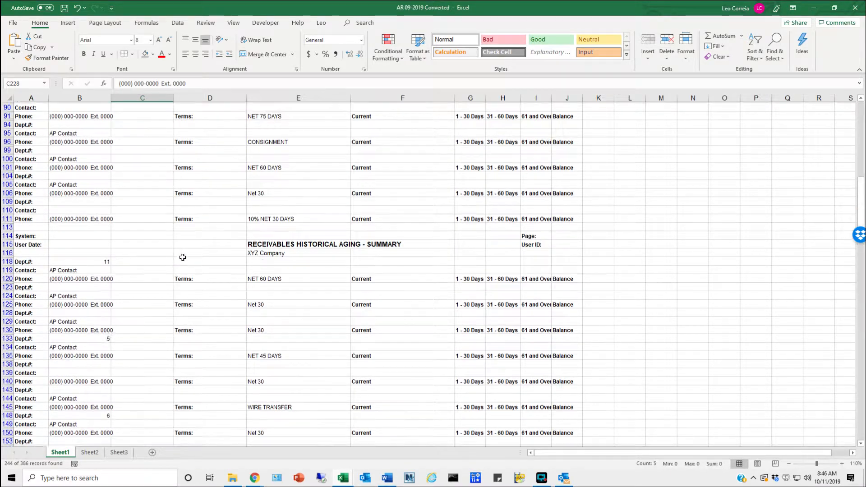
{"action": "scroll", "coordinate": [182, 257], "scroll_direction": "up", "scroll_amount": 15}
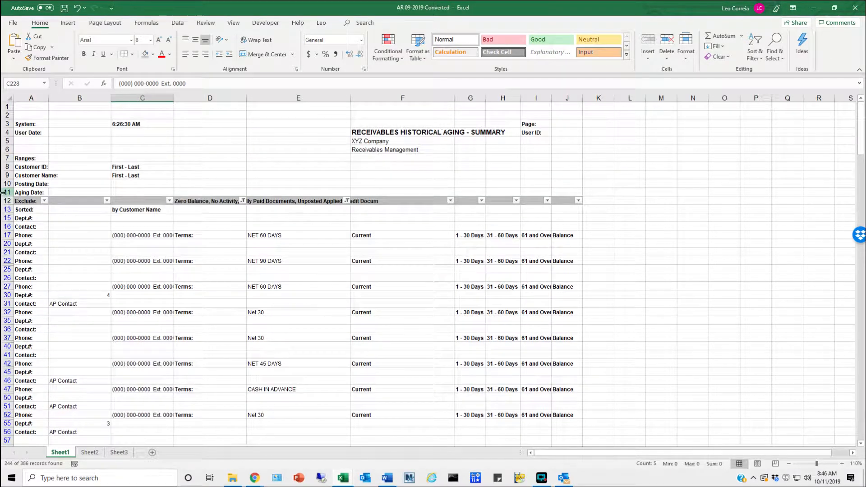
Step: Delete all visible filtered rows from row 13 through row 395, keeping the grand totals rows at the end
{"action": "left_click", "coordinate": [7, 209]}
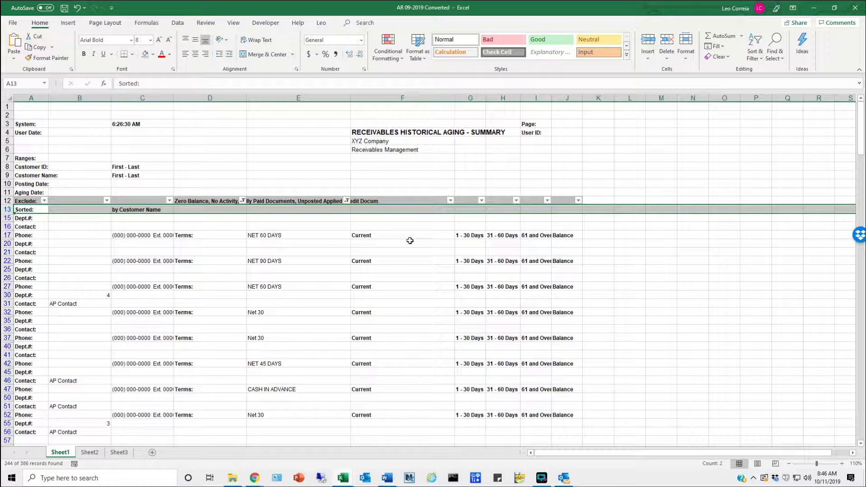
{"action": "key", "text": "shift+Page_Down"}
{"action": "key", "text": "shift+Page_Down"}
{"action": "key", "text": "shift+Page_Down"}
{"action": "key", "text": "shift+Page_Down"}
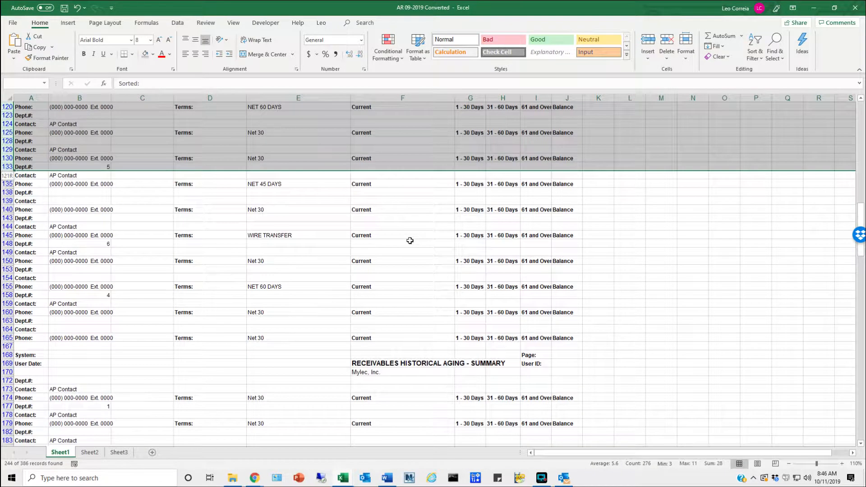
{"action": "key", "text": "shift+Page_Down"}
{"action": "key", "text": "shift+Page_Down"}
{"action": "key", "text": "shift+Page_Down"}
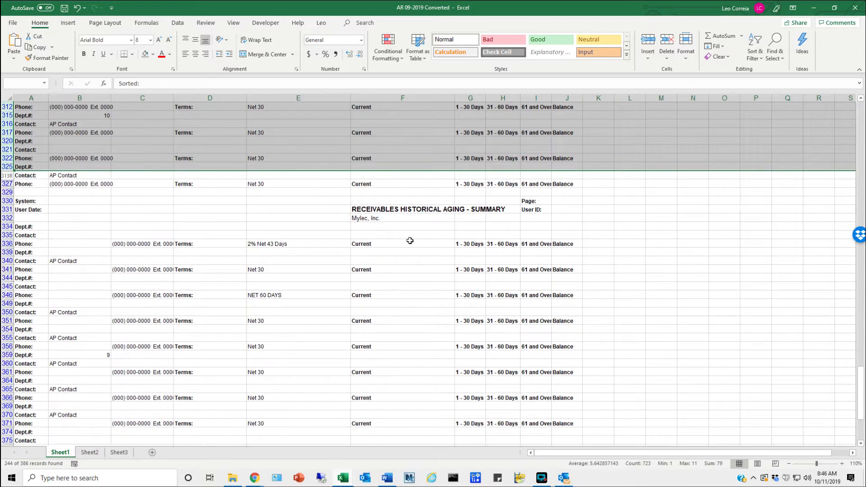
{"action": "key", "text": "shift+Down"}
{"action": "key", "text": "shift+Down"}
{"action": "key", "text": "shift+Down"}
{"action": "key", "text": "shift+Down"}
{"action": "key", "text": "shift+Down"}
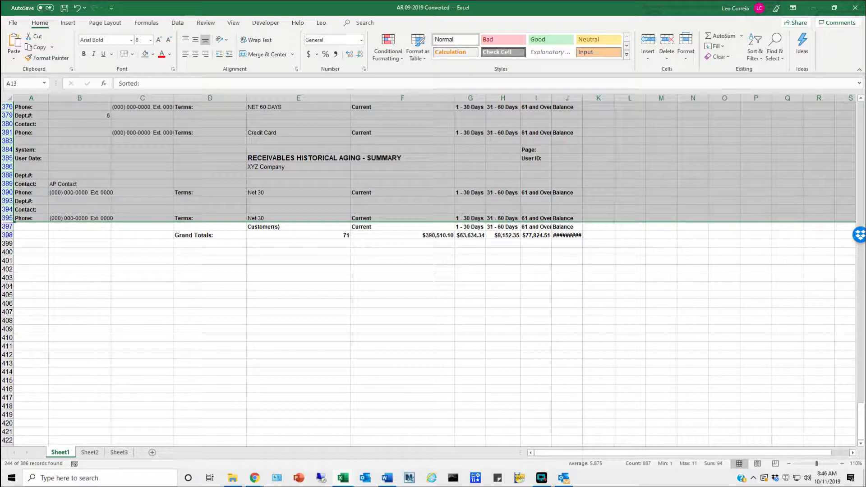
{"action": "right_click", "coordinate": [9, 166]}
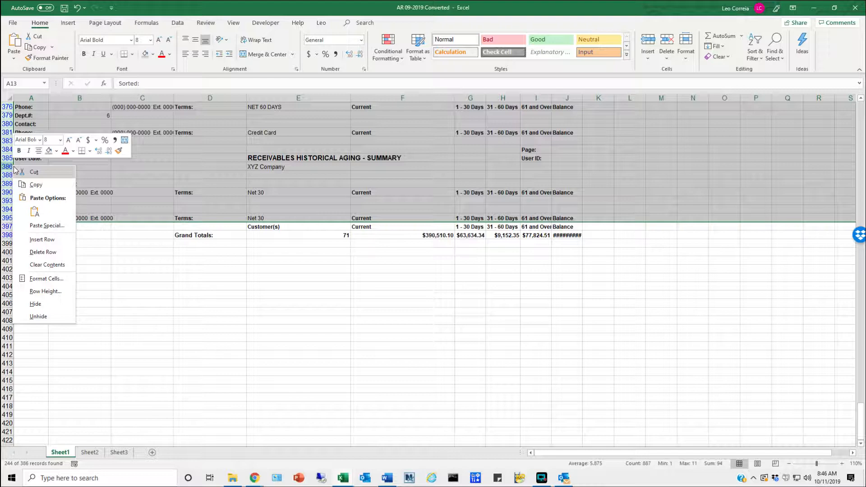
{"action": "left_click", "coordinate": [51, 252]}
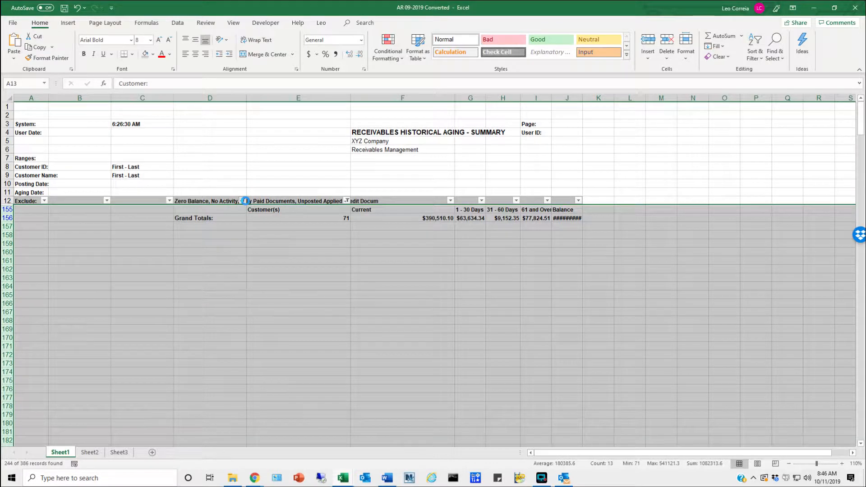
Step: Restore all entries in the filters of columns D and E
{"action": "left_click", "coordinate": [243, 200]}
{"action": "left_click", "coordinate": [169, 294]}
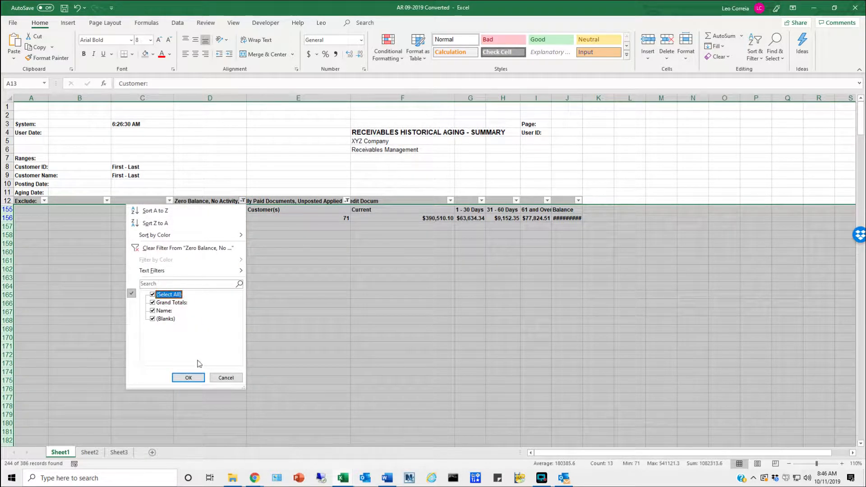
{"action": "left_click", "coordinate": [189, 378]}
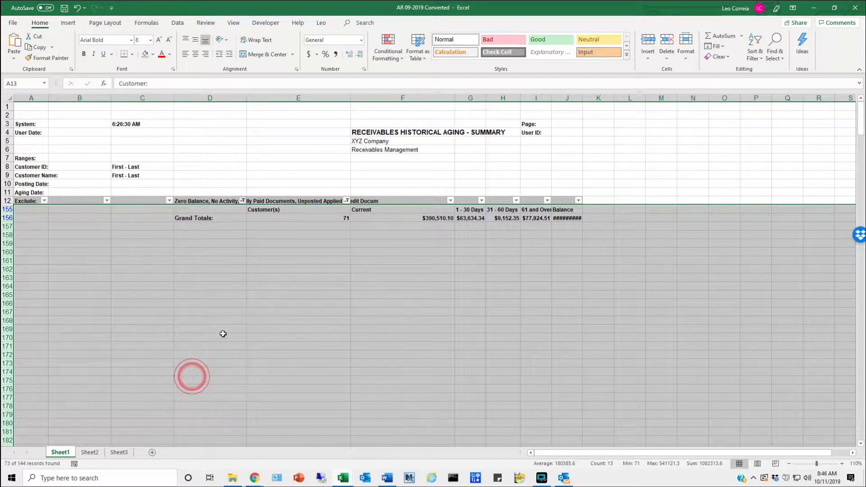
{"action": "left_click", "coordinate": [345, 201]}
{"action": "left_click", "coordinate": [272, 295]}
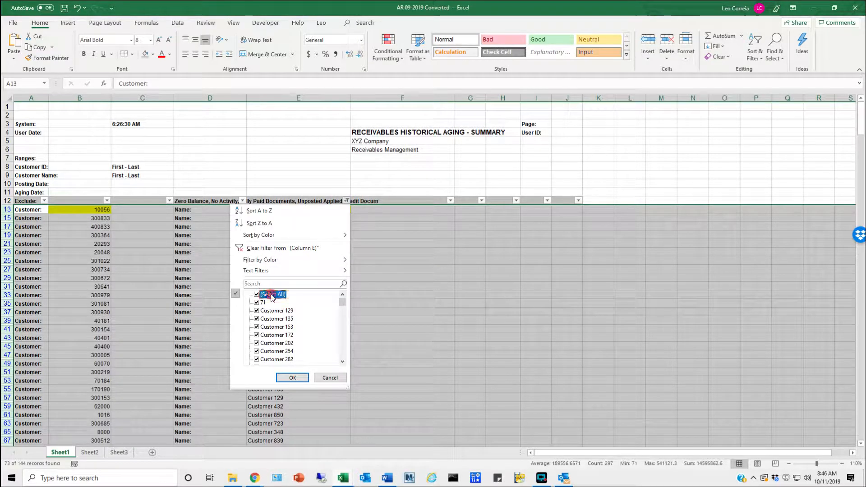
{"action": "left_click", "coordinate": [293, 378]}
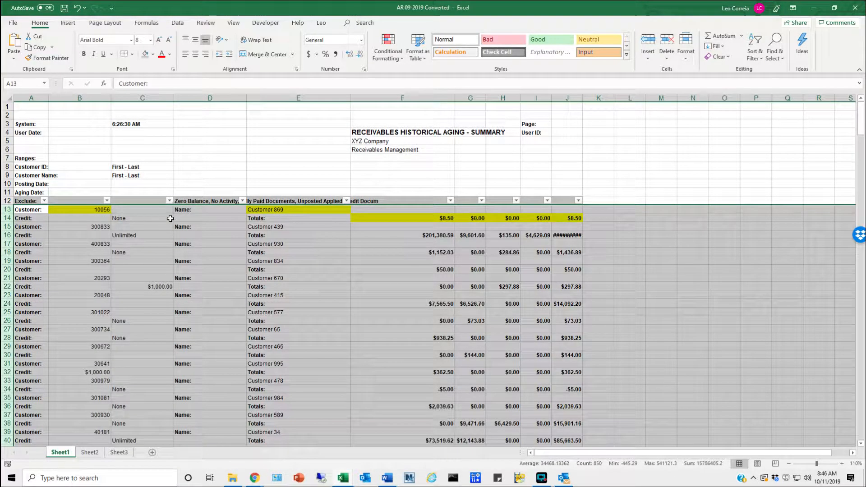
Step: Review the remaining customer rows, including the first customer's number, name and highlighted aging amounts in row 14
{"action": "left_click", "coordinate": [319, 260]}
{"action": "scroll", "coordinate": [294, 229], "scroll_direction": "down", "scroll_amount": 6}
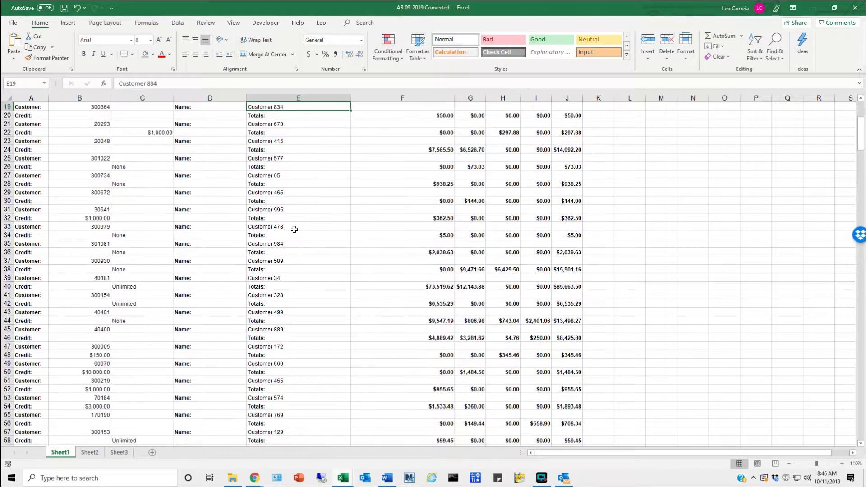
{"action": "scroll", "coordinate": [294, 230], "scroll_direction": "up", "scroll_amount": 6}
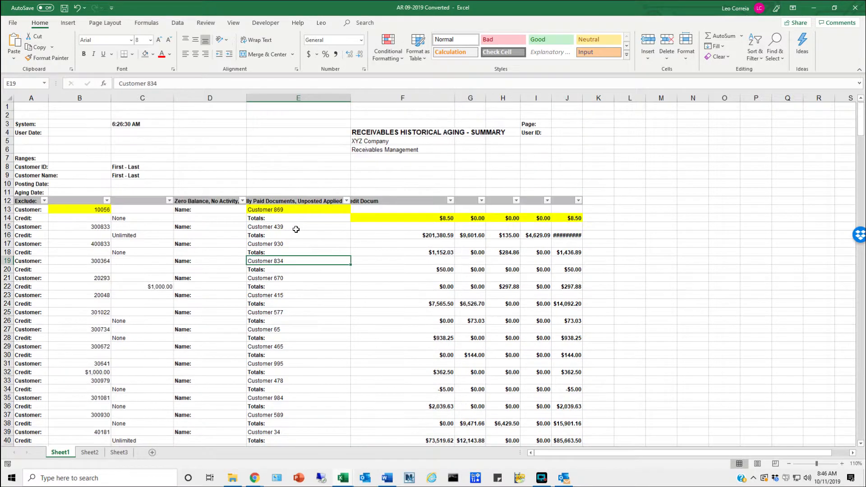
{"action": "left_click", "coordinate": [85, 210]}
{"action": "left_click", "coordinate": [287, 209]}
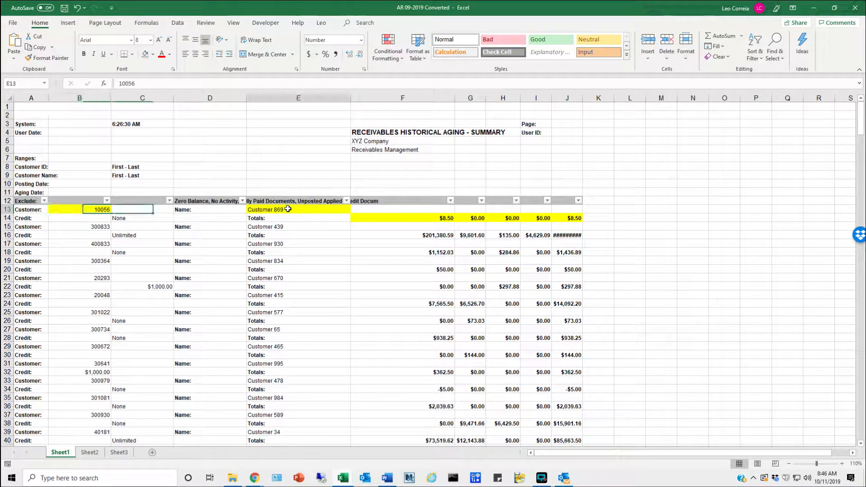
{"action": "left_click_drag", "start_coordinate": [445, 218], "coordinate": [577, 211]}
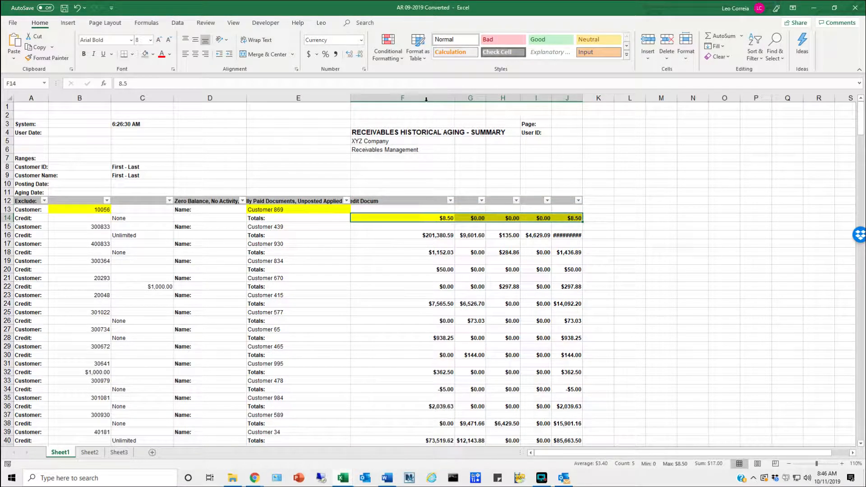
Step: Widen columns F through J to a uniform width and format them with the comma style
{"action": "left_click_drag", "start_coordinate": [426, 98], "coordinate": [609, 98]}
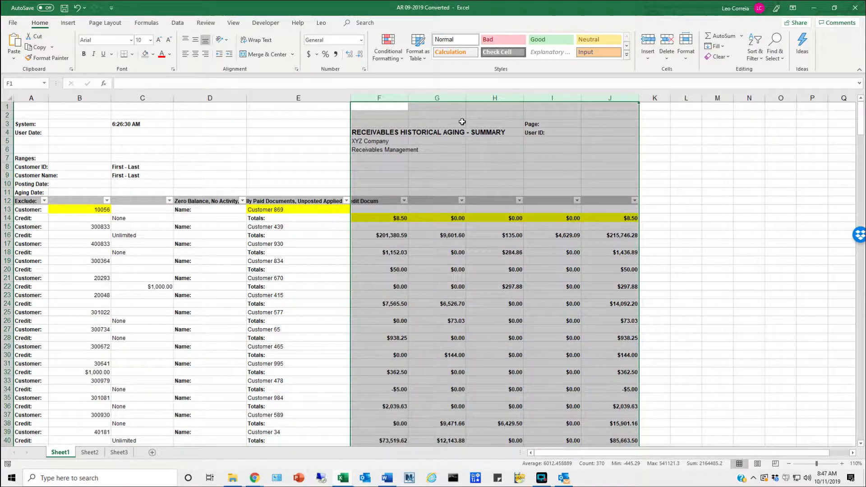
{"action": "left_click", "coordinate": [336, 54]}
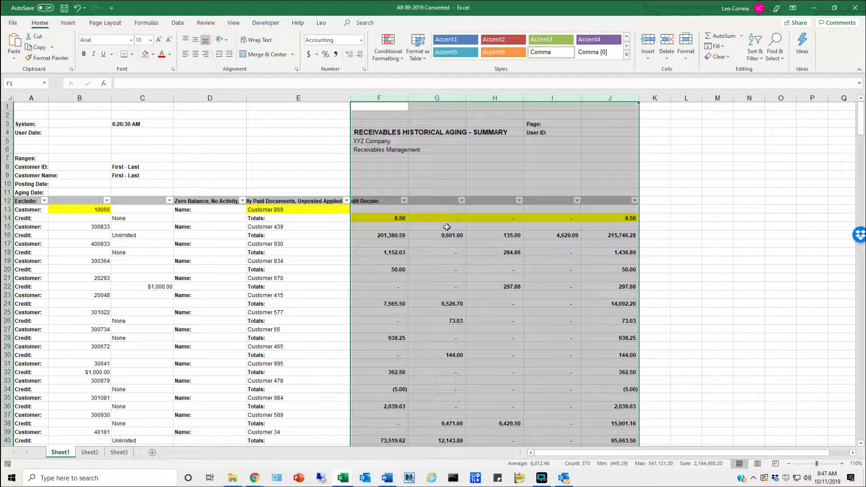
{"action": "left_click", "coordinate": [348, 218]}
Step: Inspect the credit entries in column C and filter column D to hide the "Name:" rows
{"action": "scroll", "coordinate": [246, 247], "scroll_direction": "down", "scroll_amount": 1}
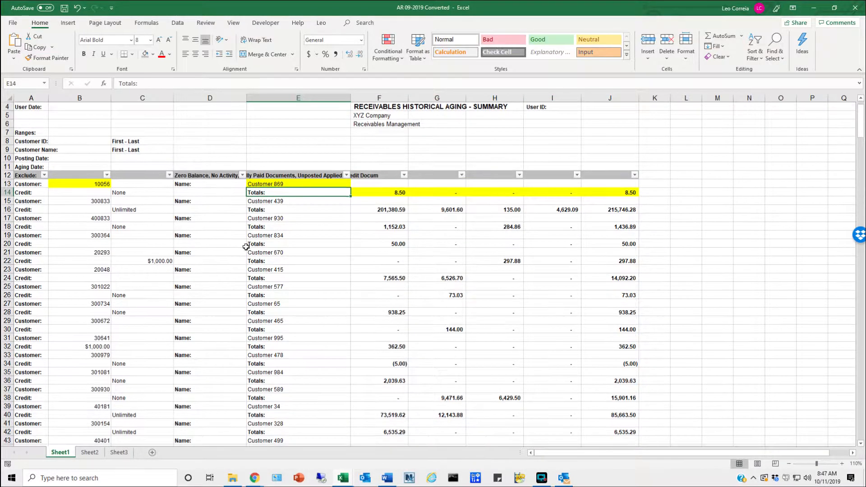
{"action": "left_click", "coordinate": [140, 207]}
{"action": "left_click", "coordinate": [144, 225]}
{"action": "left_click", "coordinate": [159, 260]}
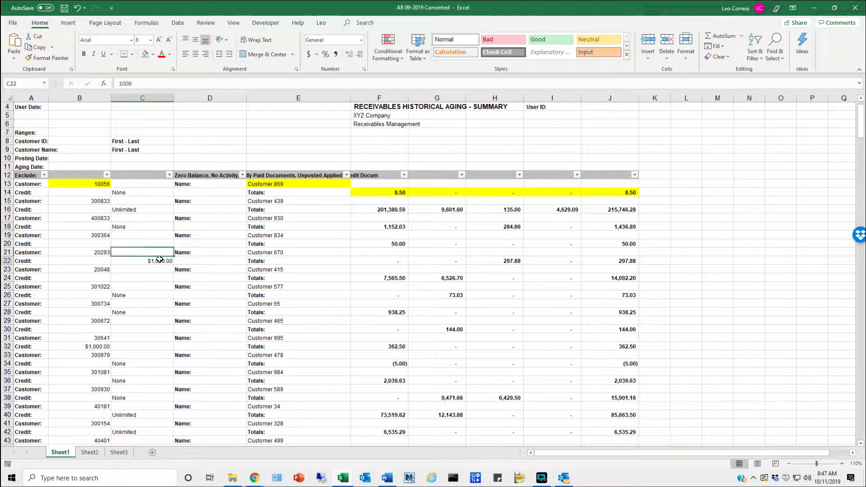
{"action": "left_click_drag", "start_coordinate": [154, 208], "coordinate": [174, 235]}
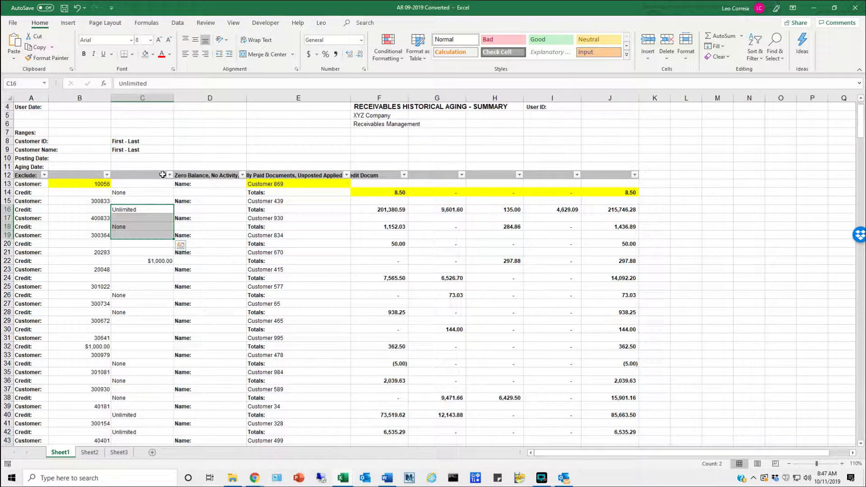
{"action": "left_click", "coordinate": [242, 176]}
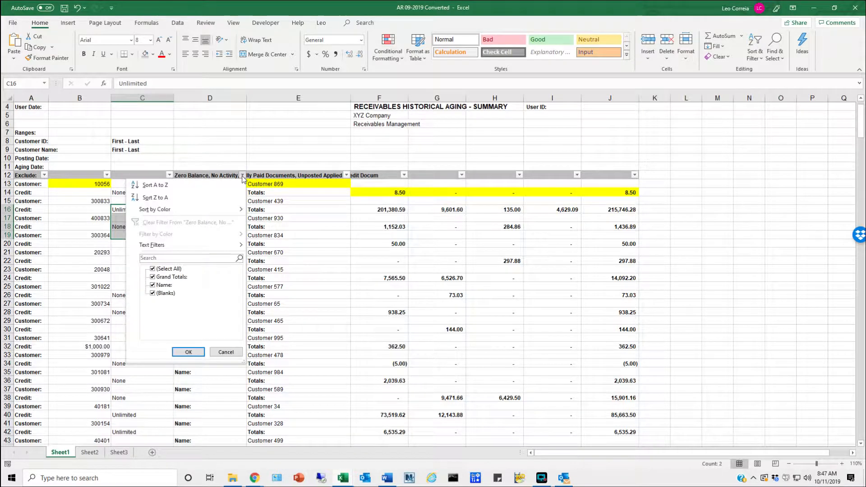
{"action": "left_click", "coordinate": [168, 286]}
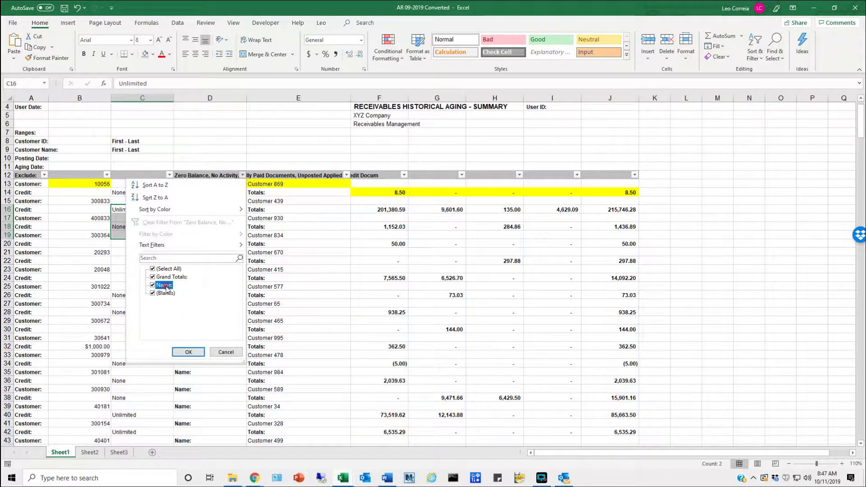
{"action": "left_click", "coordinate": [185, 352]}
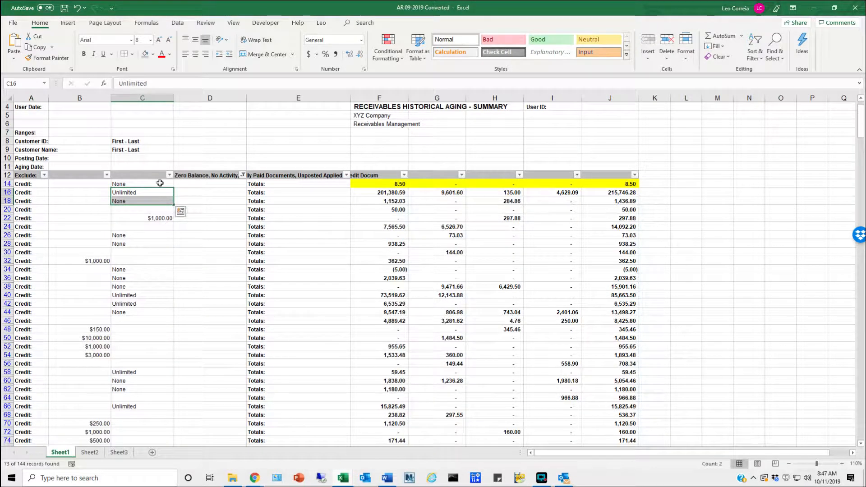
Step: Clear the credit limit entries in columns B and C of the visible "Credit:" rows, starting at row 14
{"action": "scroll", "coordinate": [212, 359], "scroll_direction": "down", "scroll_amount": 6}
{"action": "scroll", "coordinate": [210, 360], "scroll_direction": "down", "scroll_amount": 7}
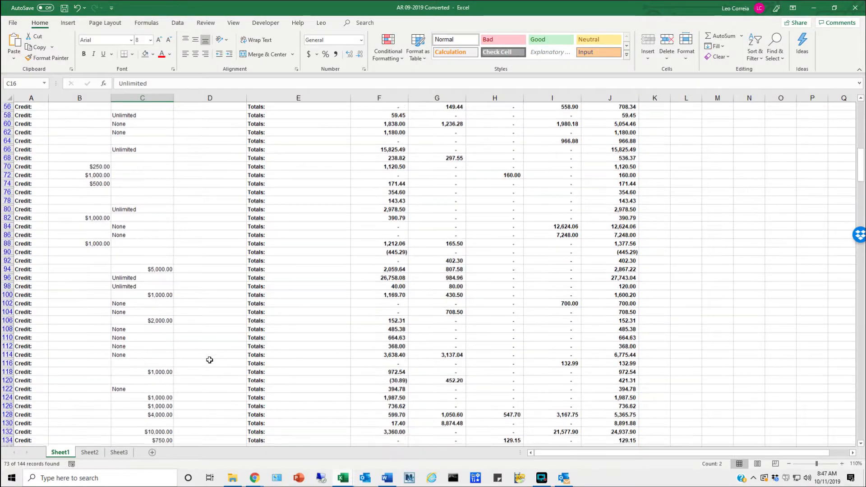
{"action": "scroll", "coordinate": [227, 358], "scroll_direction": "up", "scroll_amount": 14}
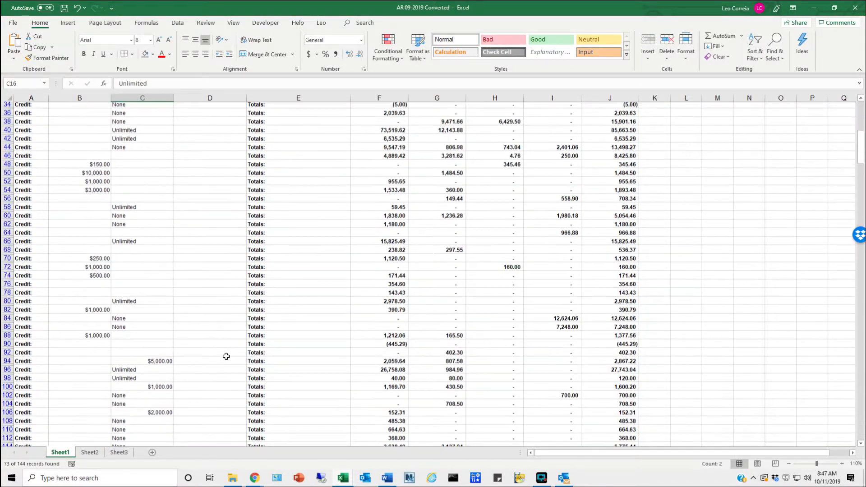
{"action": "left_click_drag", "start_coordinate": [95, 207], "coordinate": [127, 199]}
{"action": "key", "text": "Delete"}
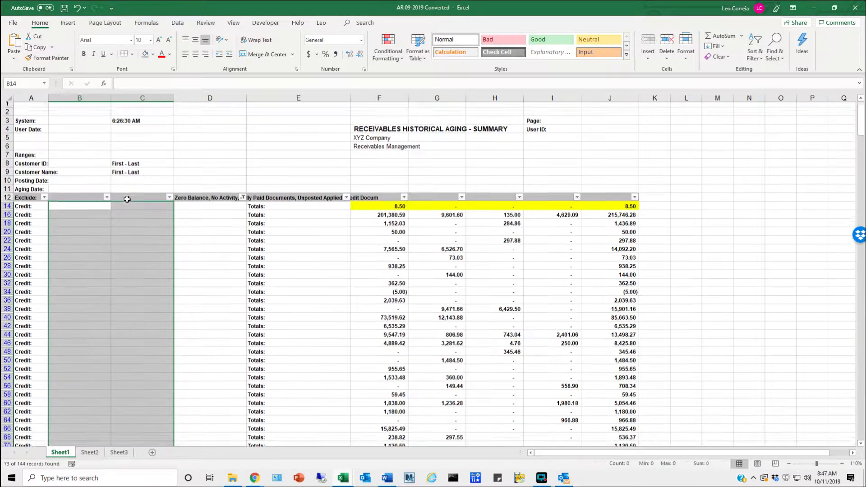
{"action": "key", "text": "Up"}
{"action": "key", "text": "Down"}
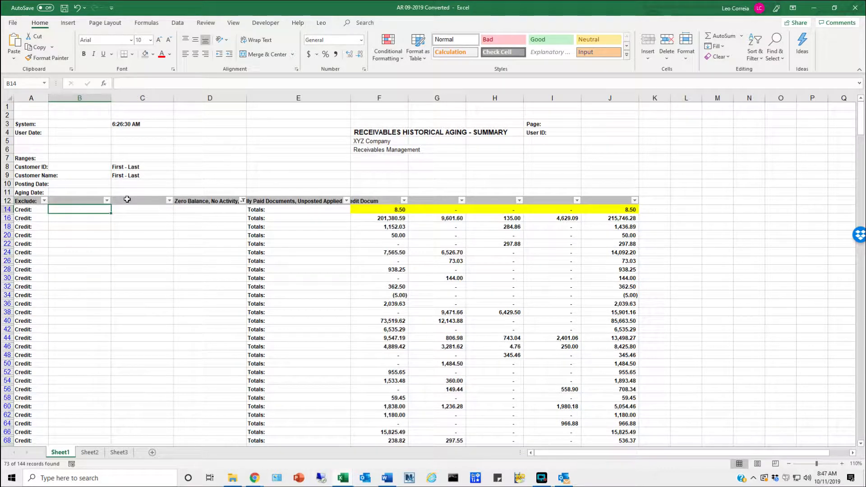
Step: Restore all entries in column D's filter so customer and credit rows are both shown
{"action": "left_click", "coordinate": [243, 201]}
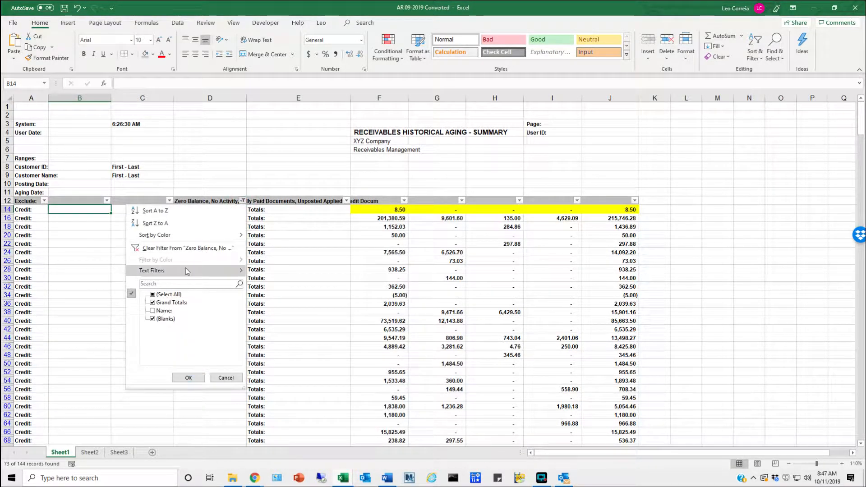
{"action": "left_click", "coordinate": [153, 294]}
{"action": "left_click", "coordinate": [188, 378]}
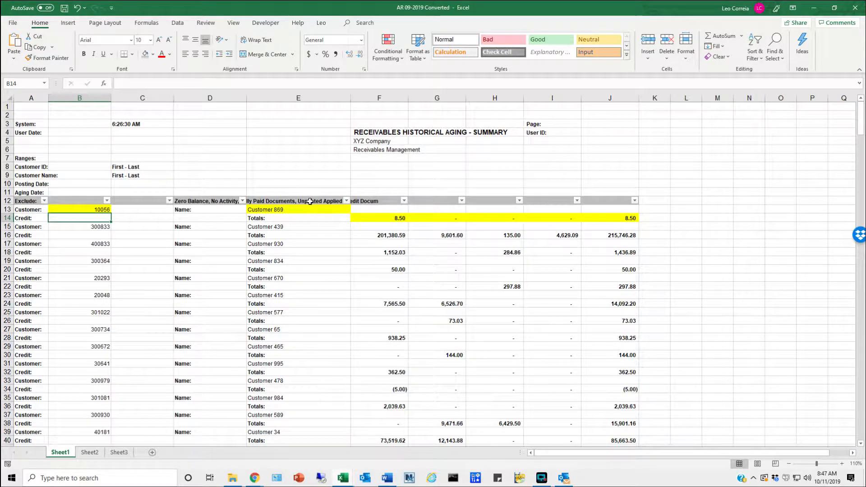
Step: Enter =B13 in B14 for the customer number and =E13 in C14 for the customer name
{"action": "type", "text": "="}
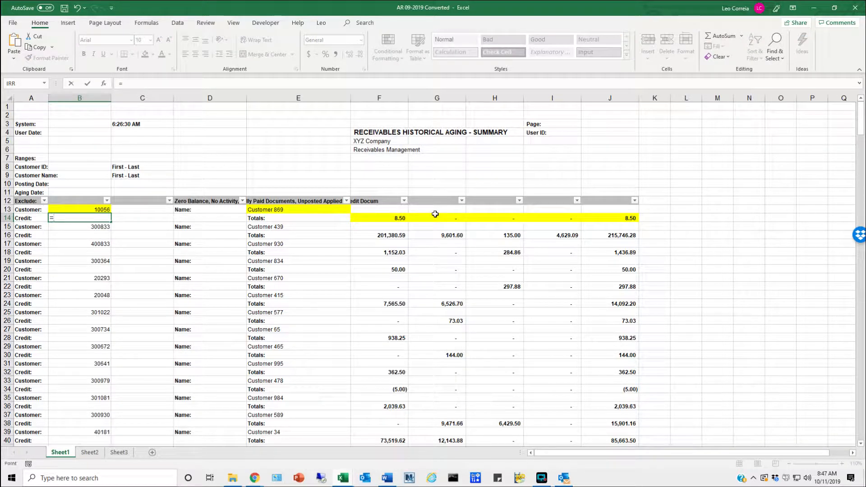
{"action": "key", "text": "Up"}
{"action": "key", "text": "ctrl+Return"}
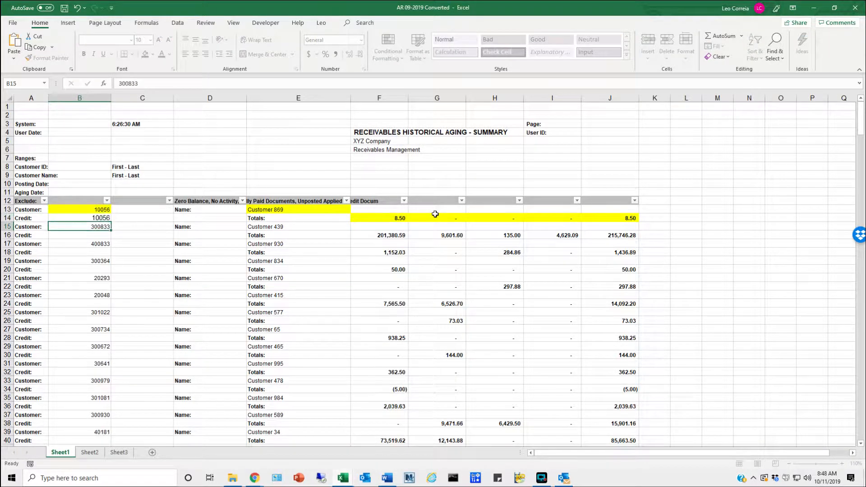
{"action": "key", "text": "Right"}
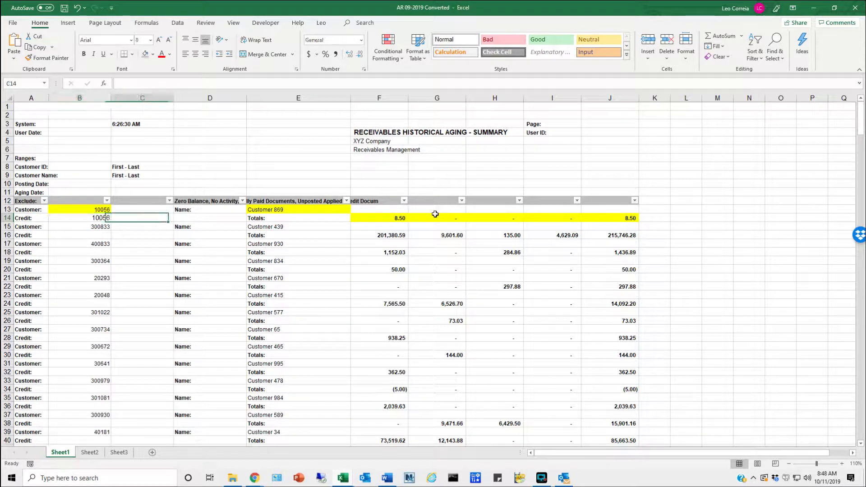
{"action": "type", "text": "="}
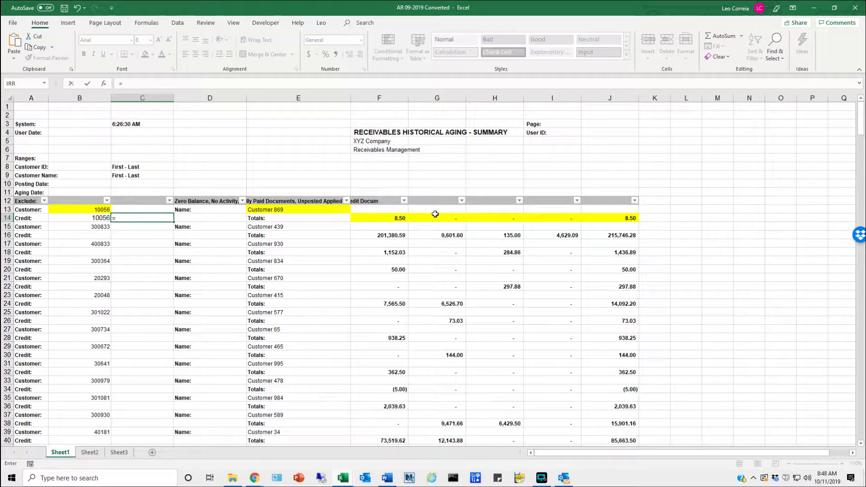
{"action": "key", "text": "Up"}
{"action": "key", "text": "Right"}
{"action": "key", "text": "Right"}
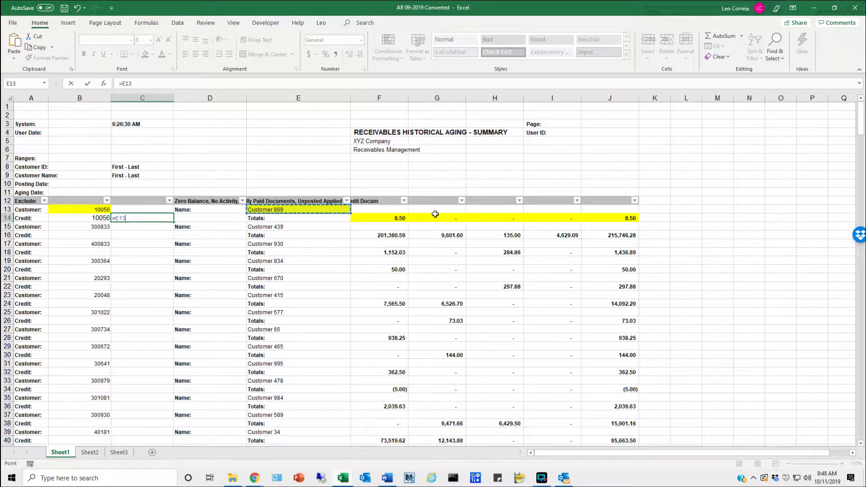
{"action": "key", "text": "Return"}
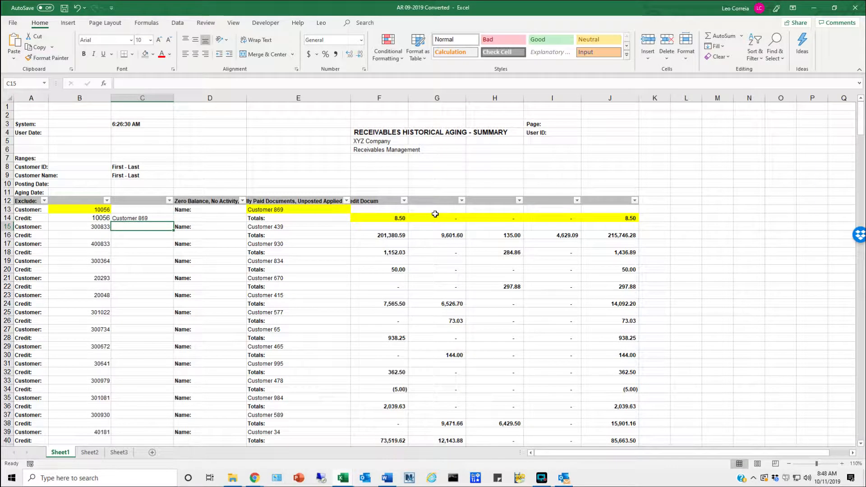
Step: Review row 14 across its customer number, customer name, totals label and aging amount cells
{"action": "key", "text": "Up"}
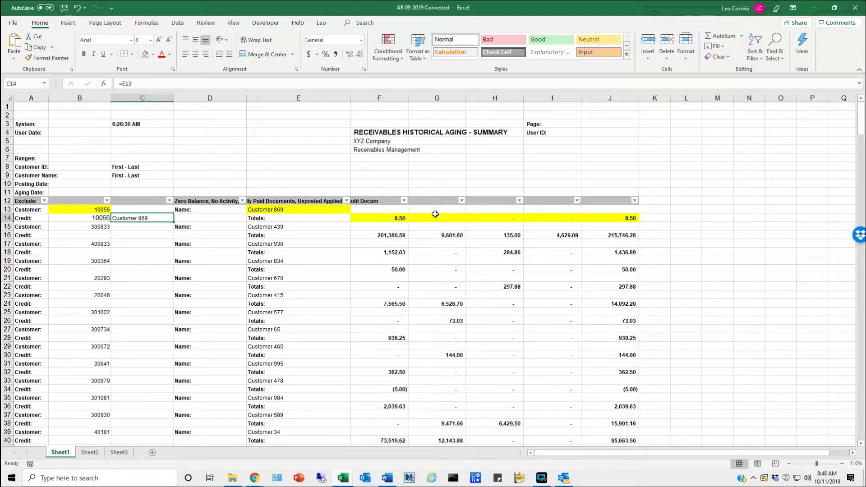
{"action": "key", "text": "Left"}
{"action": "key", "text": "Right"}
{"action": "key", "text": "Right"}
{"action": "key", "text": "Right"}
{"action": "key", "text": "Left"}
{"action": "key", "text": "Left"}
{"action": "key", "text": "Left"}
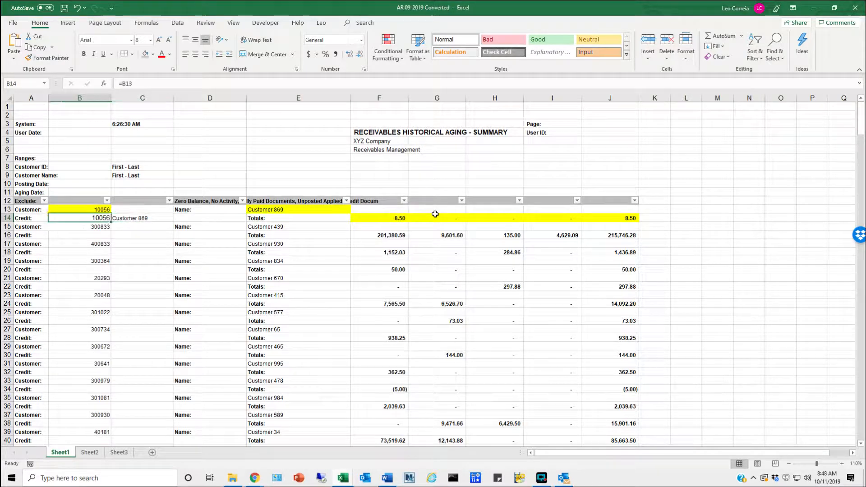
{"action": "key", "text": "Right"}
{"action": "key", "text": "Right"}
{"action": "key", "text": "Right"}
{"action": "key", "text": "Right"}
{"action": "key", "text": "Right"}
{"action": "key", "text": "Right"}
{"action": "key", "text": "Right"}
{"action": "key", "text": "Right"}
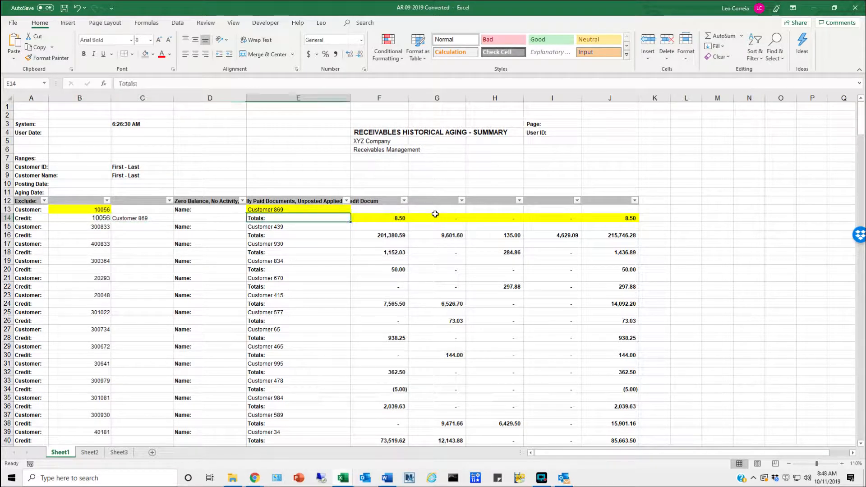
{"action": "key", "text": "Left"}
{"action": "key", "text": "Left"}
{"action": "key", "text": "Left"}
{"action": "key", "text": "Left"}
{"action": "key", "text": "Left"}
{"action": "key", "text": "Left"}
{"action": "key", "text": "Left"}
{"action": "key", "text": "Left"}
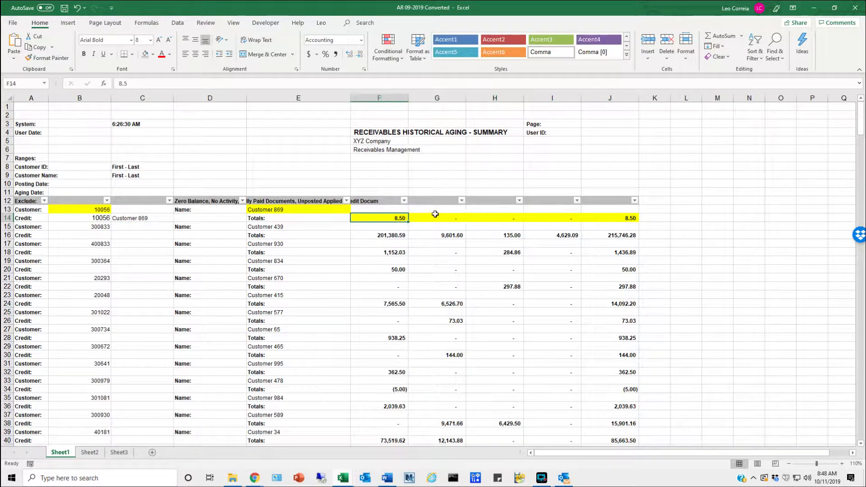
Step: Filter column D to exclude the "Name:" rows, leaving the "Credit:" and grand total rows
{"action": "left_click", "coordinate": [243, 202]}
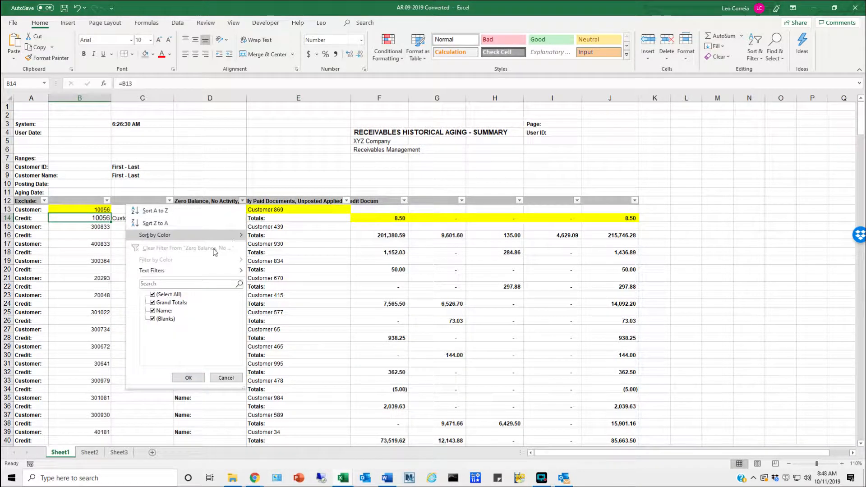
{"action": "left_click", "coordinate": [185, 378]}
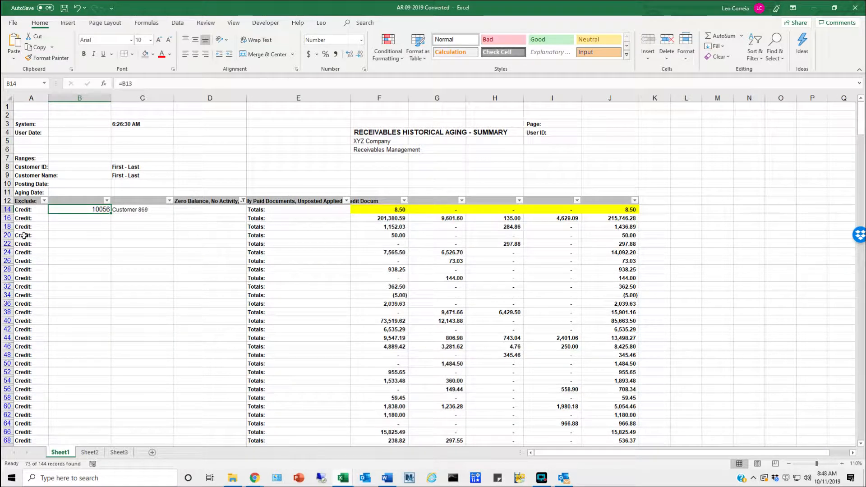
{"action": "scroll", "coordinate": [130, 253], "scroll_direction": "down", "scroll_amount": 1}
{"action": "scroll", "coordinate": [130, 254], "scroll_direction": "down", "scroll_amount": 3}
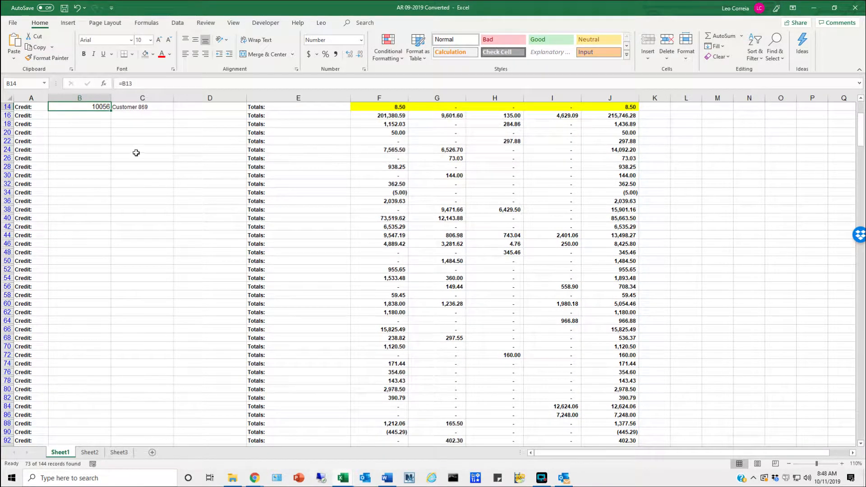
{"action": "scroll", "coordinate": [121, 165], "scroll_direction": "up", "scroll_amount": 2}
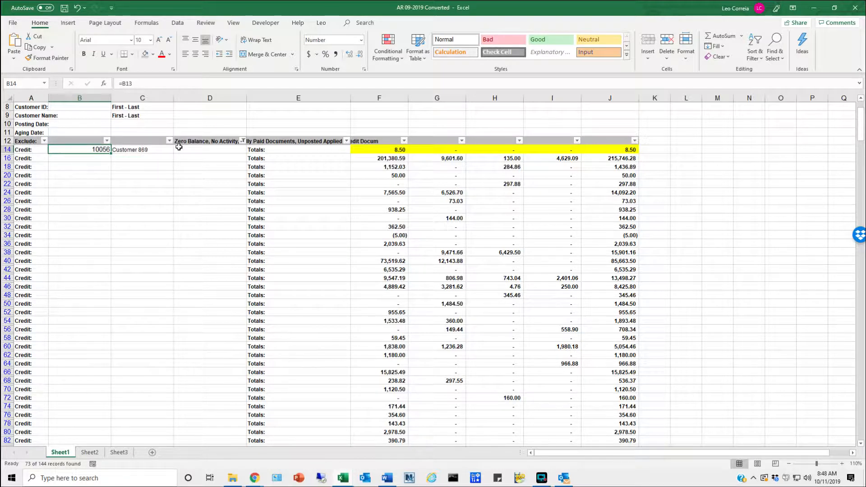
Step: Copy the formulas in B14:C14 down to the remaining visible "Credit:" rows, from row 16 through row 154
{"action": "key", "text": "shift+Right"}
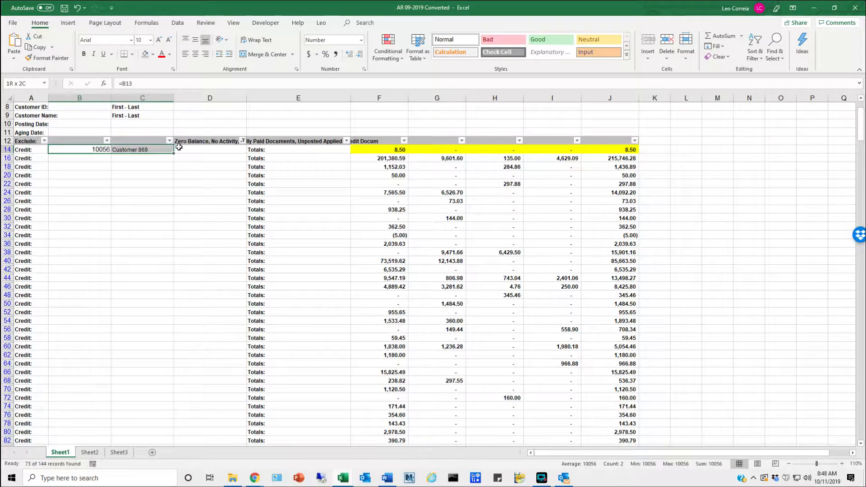
{"action": "key", "text": "Down"}
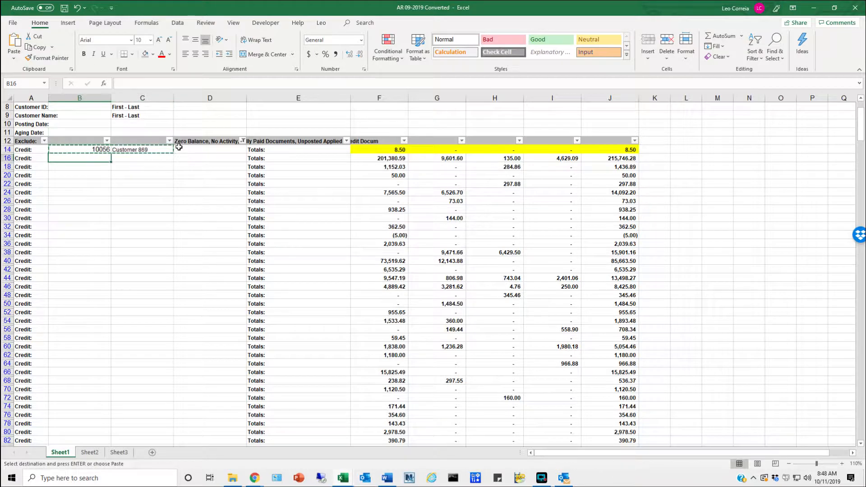
{"action": "key", "text": "shift+Page_Down"}
{"action": "key", "text": "shift+Down"}
{"action": "key", "text": "shift+Down"}
{"action": "key", "text": "shift+Down"}
{"action": "key", "text": "shift+Down"}
{"action": "key", "text": "shift+Down"}
{"action": "key", "text": "shift+Down"}
{"action": "key", "text": "shift+Down"}
{"action": "key", "text": "shift+Down"}
{"action": "key", "text": "shift+Down"}
{"action": "key", "text": "shift+Down"}
{"action": "key", "text": "shift+Down"}
{"action": "key", "text": "shift+Down"}
{"action": "key", "text": "shift+Down"}
{"action": "key", "text": "shift+Down"}
{"action": "key", "text": "shift+Down"}
{"action": "key", "text": "shift+Down"}
{"action": "key", "text": "shift+Down"}
{"action": "key", "text": "shift+Down"}
{"action": "key", "text": "shift+Down"}
{"action": "key", "text": "shift+Down"}
{"action": "key", "text": "shift+Down"}
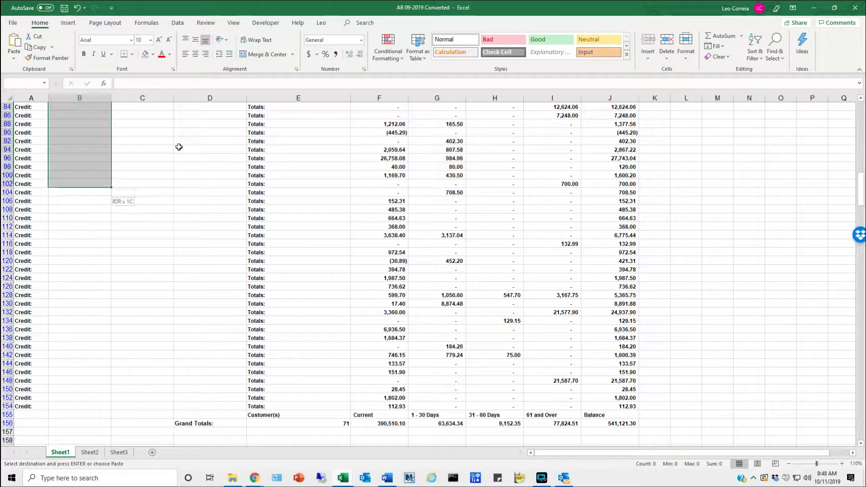
{"action": "key", "text": "shift+Down"}
{"action": "key", "text": "shift+Down"}
{"action": "key", "text": "shift+Down"}
{"action": "key", "text": "shift+Down"}
{"action": "key", "text": "shift+Down"}
{"action": "key", "text": "shift+Down"}
{"action": "key", "text": "shift+Down"}
{"action": "key", "text": "shift+Down"}
{"action": "key", "text": "shift+Down"}
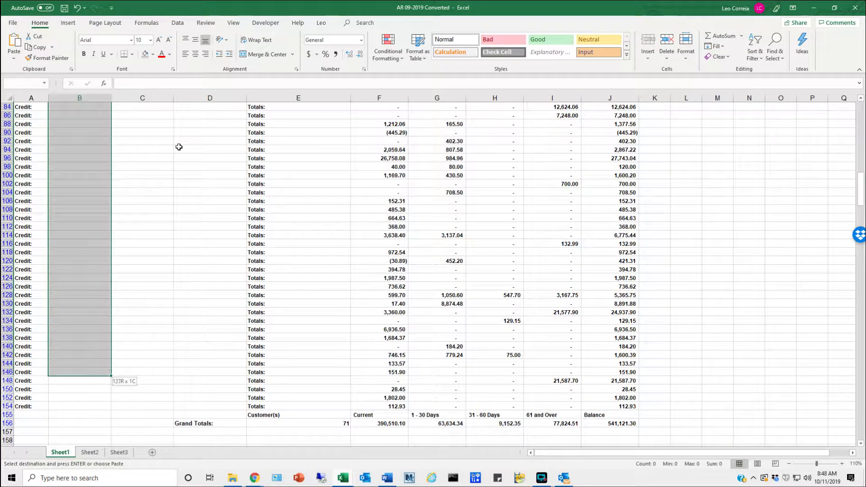
{"action": "key", "text": "ctrl+v"}
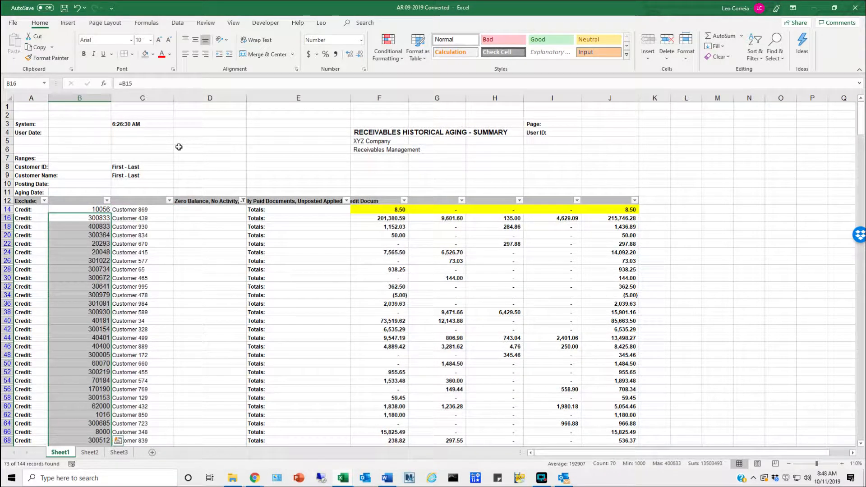
{"action": "scroll", "coordinate": [223, 193], "scroll_direction": "down", "scroll_amount": 4}
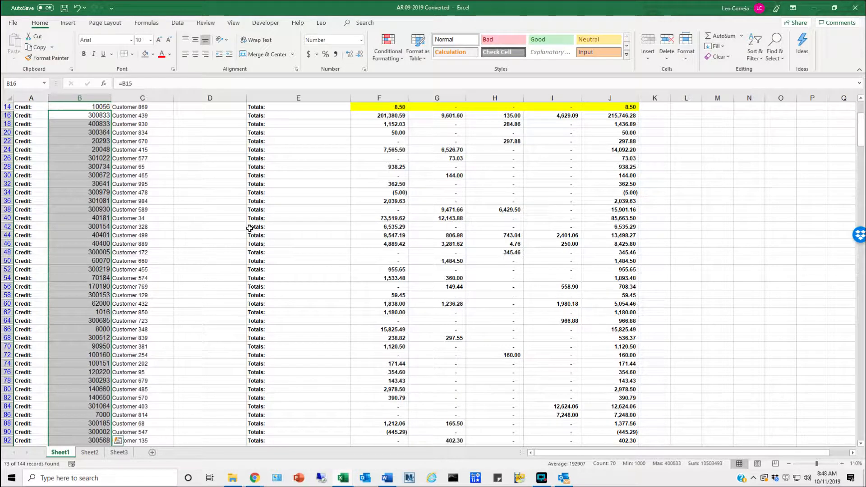
{"action": "scroll", "coordinate": [250, 228], "scroll_direction": "up", "scroll_amount": 2}
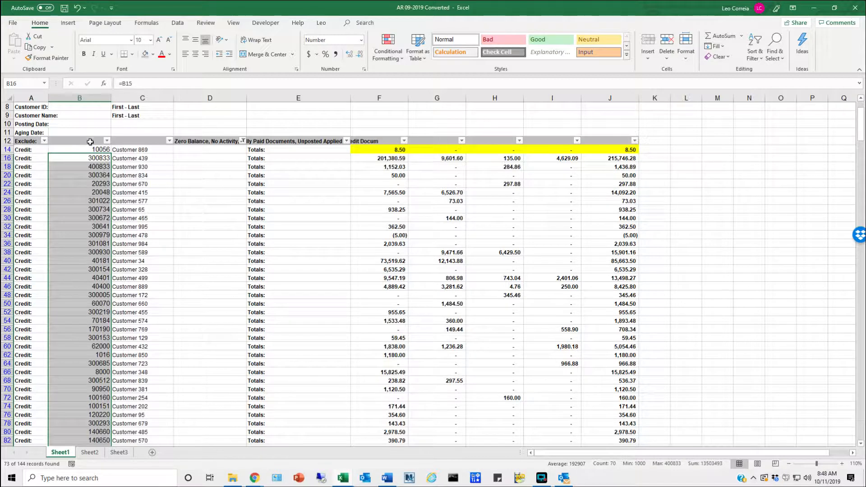
Step: Filter column D to show only the "Name:" rows
{"action": "left_click", "coordinate": [243, 141]}
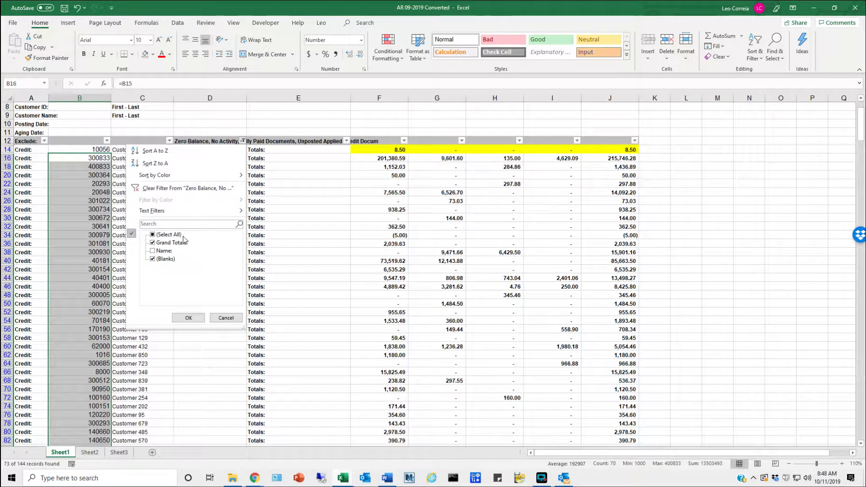
{"action": "left_click", "coordinate": [183, 235]}
{"action": "left_click", "coordinate": [174, 235]}
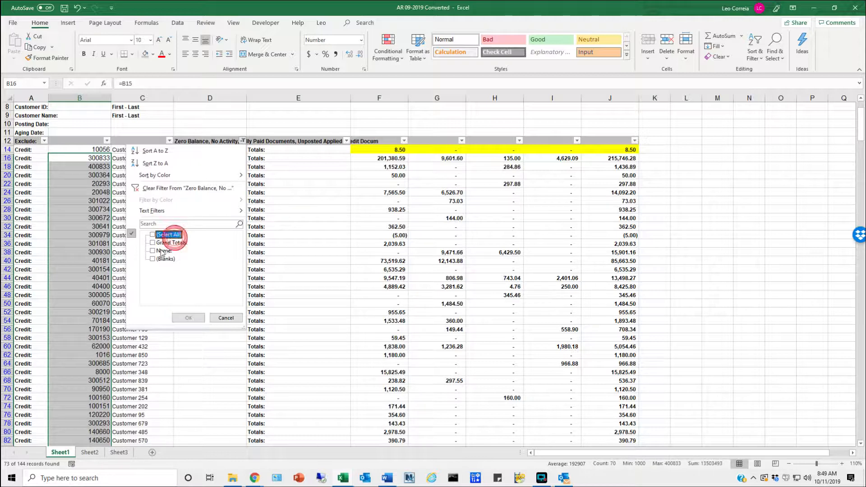
{"action": "left_click", "coordinate": [163, 251]}
{"action": "left_click", "coordinate": [189, 321]}
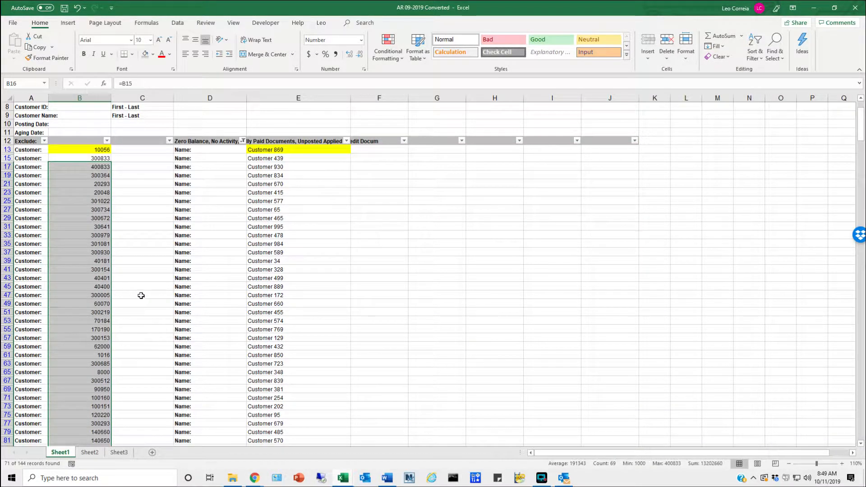
Step: Reselect every entry in column D's filter to show all report rows
{"action": "left_click", "coordinate": [242, 140]}
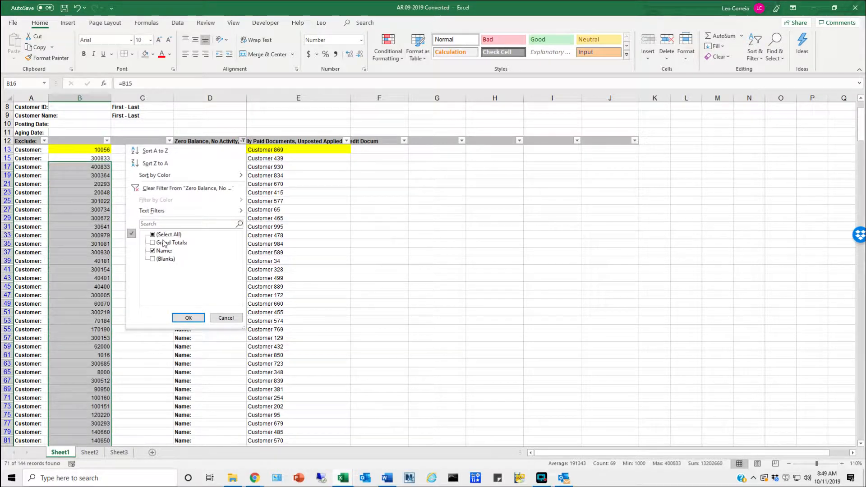
{"action": "left_click", "coordinate": [167, 236]}
{"action": "left_click", "coordinate": [189, 318]}
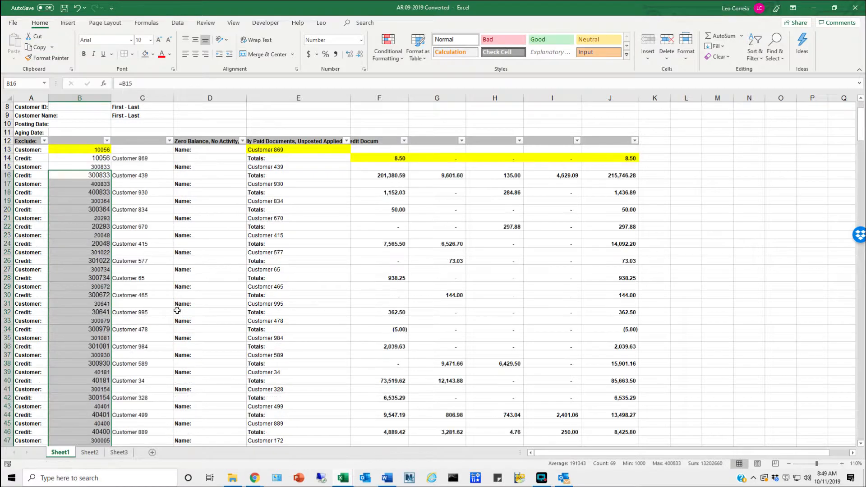
Step: Convert the formulas in B13:C157 to static values by copying the range and pasting it over itself as values
{"action": "left_click", "coordinate": [80, 150]}
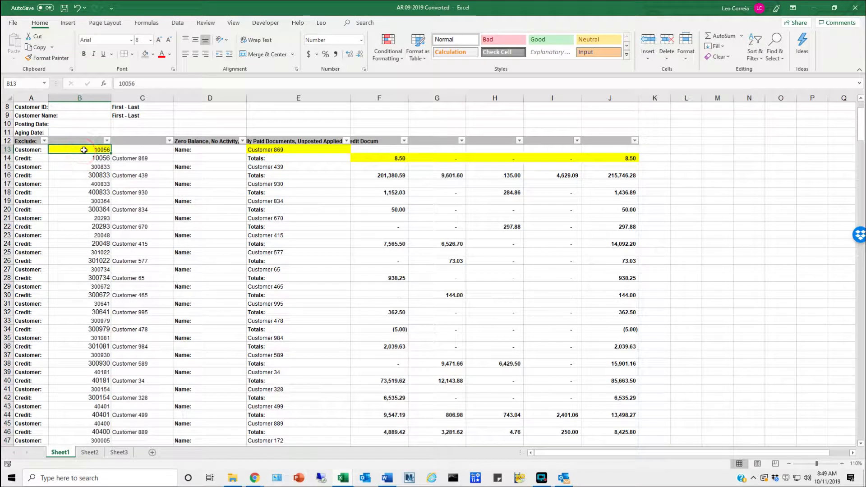
{"action": "scroll", "coordinate": [84, 150], "scroll_direction": "down", "scroll_amount": 7}
{"action": "key", "text": "shift+Page_Down"}
{"action": "key", "text": "shift+Page_Down"}
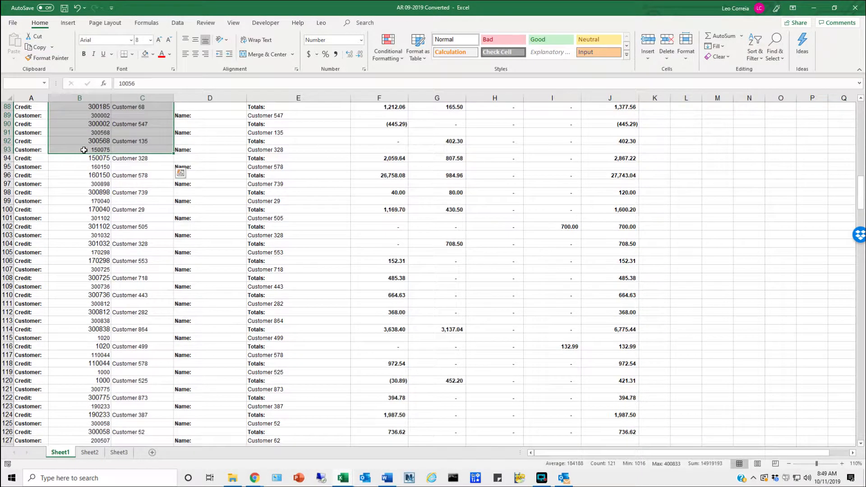
{"action": "key", "text": "shift+Down"}
{"action": "key", "text": "shift+Down"}
{"action": "key", "text": "shift+Down"}
{"action": "key", "text": "shift+Down"}
{"action": "key", "text": "shift+Down"}
{"action": "key", "text": "shift+Down"}
{"action": "key", "text": "shift+Down"}
{"action": "key", "text": "shift+Down"}
{"action": "key", "text": "shift+Down"}
{"action": "key", "text": "shift+Down"}
{"action": "key", "text": "shift+Down"}
{"action": "key", "text": "shift+Down"}
{"action": "key", "text": "shift+Down"}
{"action": "key", "text": "shift+Down"}
{"action": "key", "text": "shift+Down"}
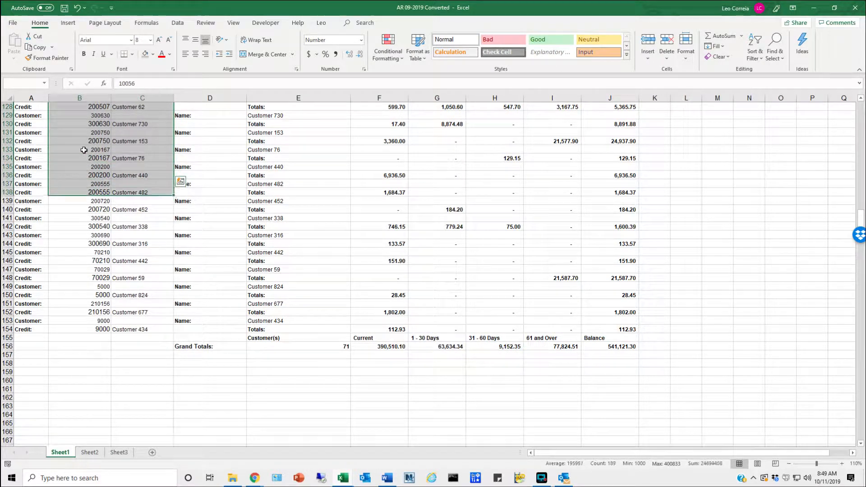
{"action": "key", "text": "shift+Down"}
{"action": "key", "text": "shift+Down"}
{"action": "key", "text": "shift+Down"}
{"action": "key", "text": "shift+Down"}
{"action": "key", "text": "shift+Down"}
{"action": "key", "text": "shift+Down"}
{"action": "key", "text": "shift+Down"}
{"action": "key", "text": "shift+Down"}
{"action": "key", "text": "shift+Down"}
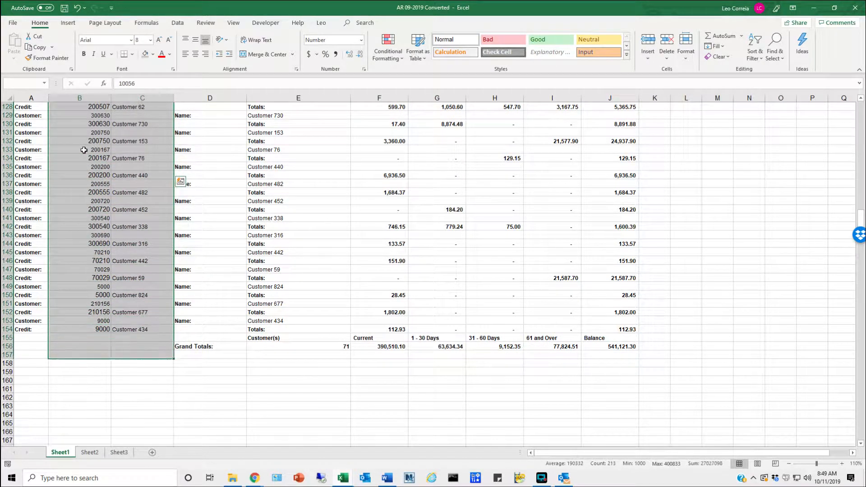
{"action": "key", "text": "ctrl+c"}
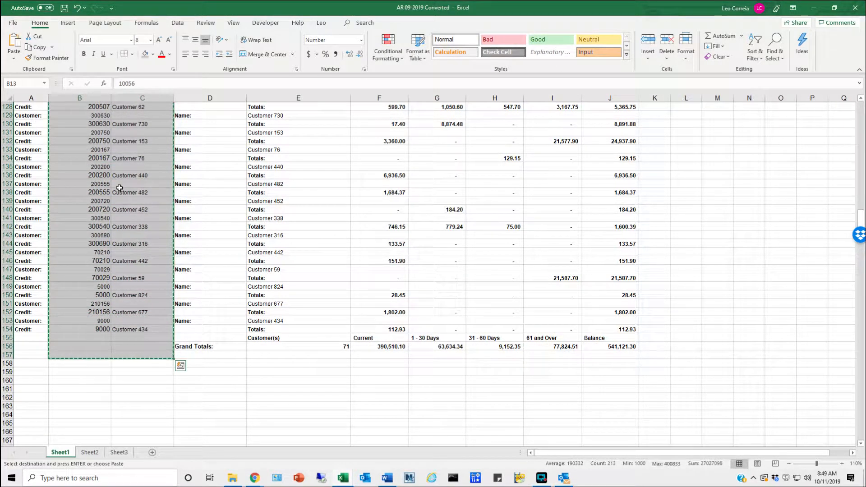
{"action": "right_click", "coordinate": [120, 188]}
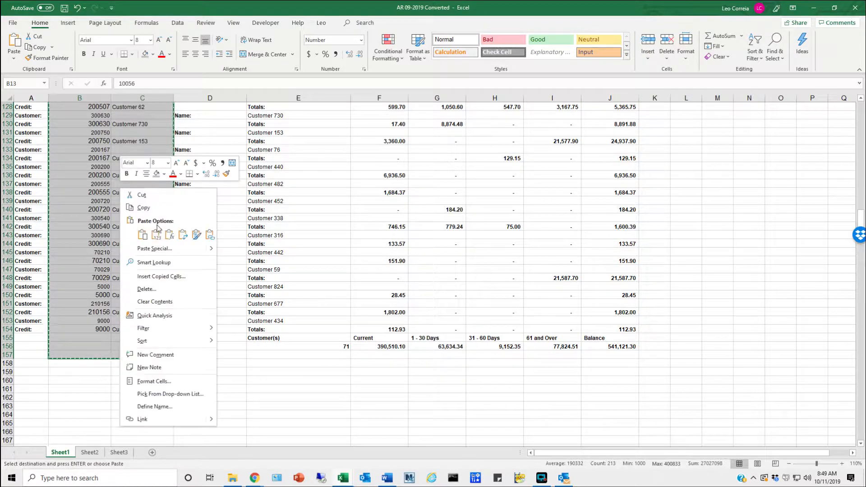
{"action": "left_click", "coordinate": [163, 236]}
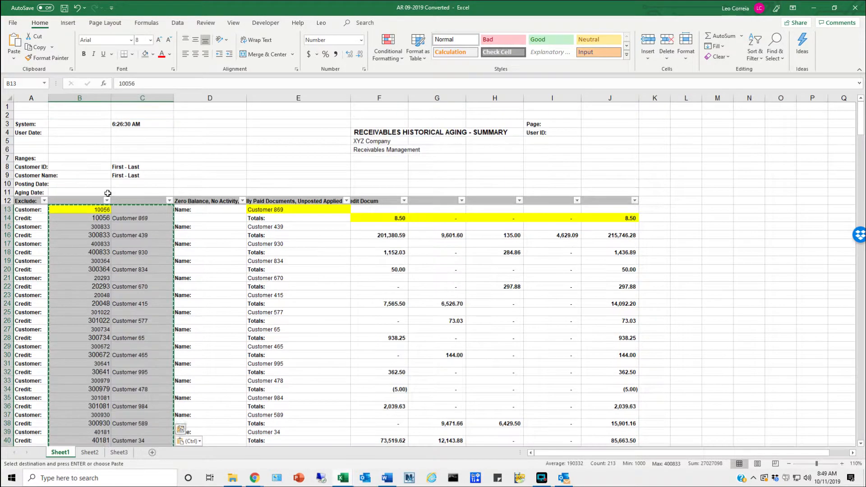
{"action": "left_click", "coordinate": [106, 221]}
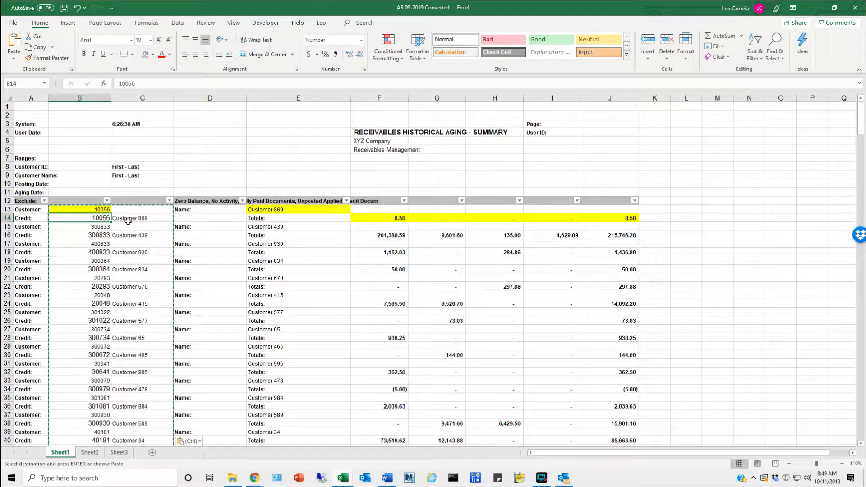
{"action": "left_click", "coordinate": [129, 220]}
{"action": "key", "text": "Escape"}
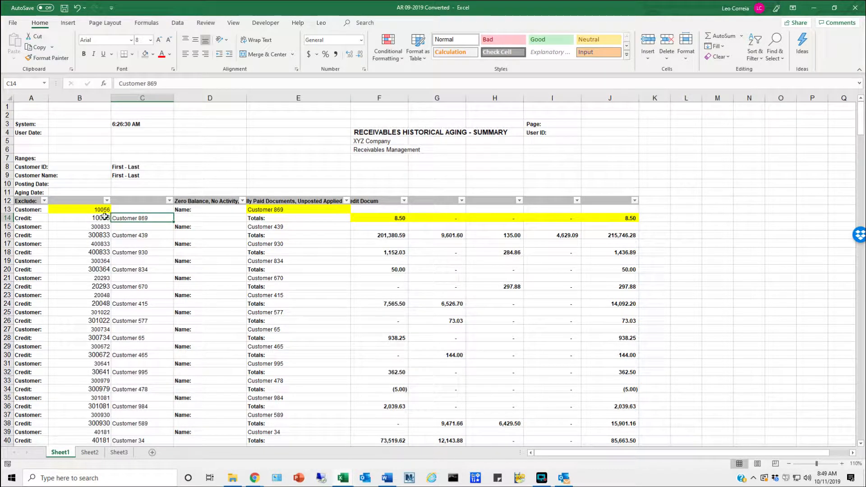
Step: Filter column D to show only the "Name:" rows
{"action": "left_click", "coordinate": [104, 217]}
{"action": "left_click", "coordinate": [131, 218]}
{"action": "left_click", "coordinate": [243, 201]}
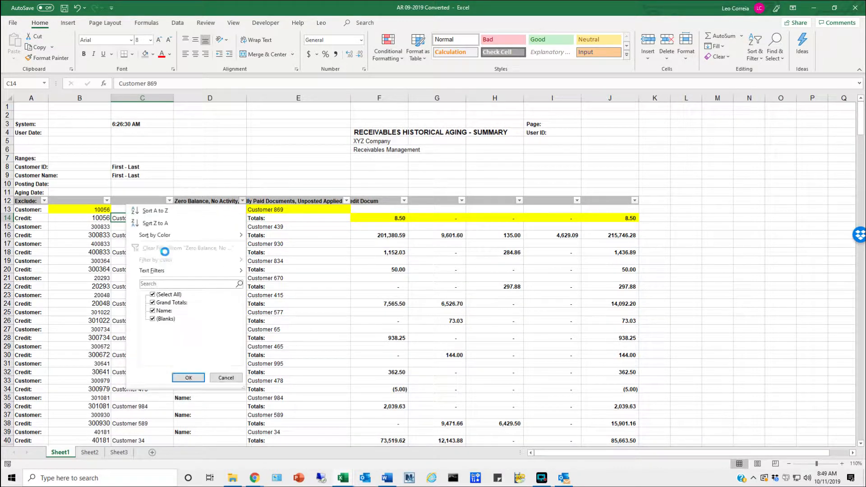
{"action": "left_click", "coordinate": [165, 296]}
{"action": "left_click", "coordinate": [163, 311]}
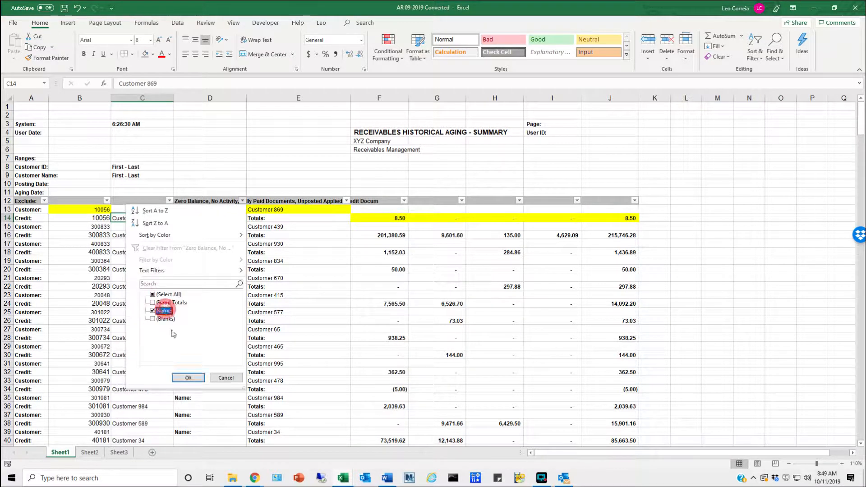
{"action": "left_click", "coordinate": [188, 378]}
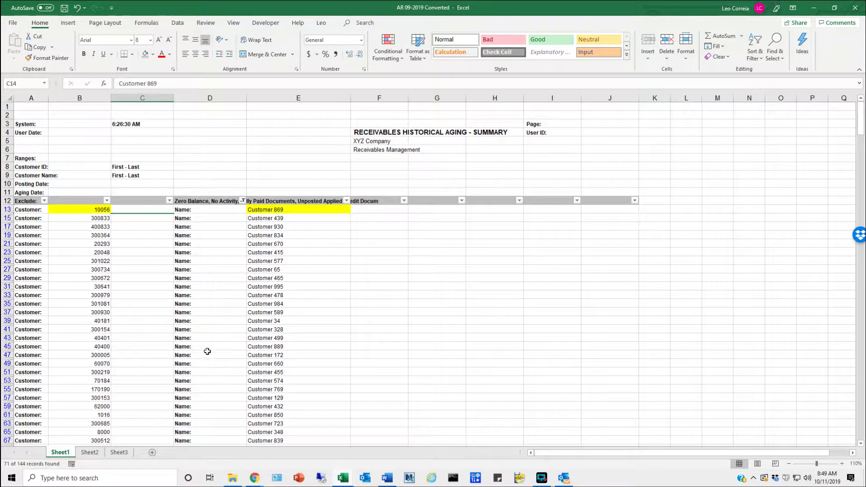
Step: Delete all the filtered "Customer:" rows, from row 13 through row 153
{"action": "scroll", "coordinate": [237, 284], "scroll_direction": "down", "scroll_amount": 15}
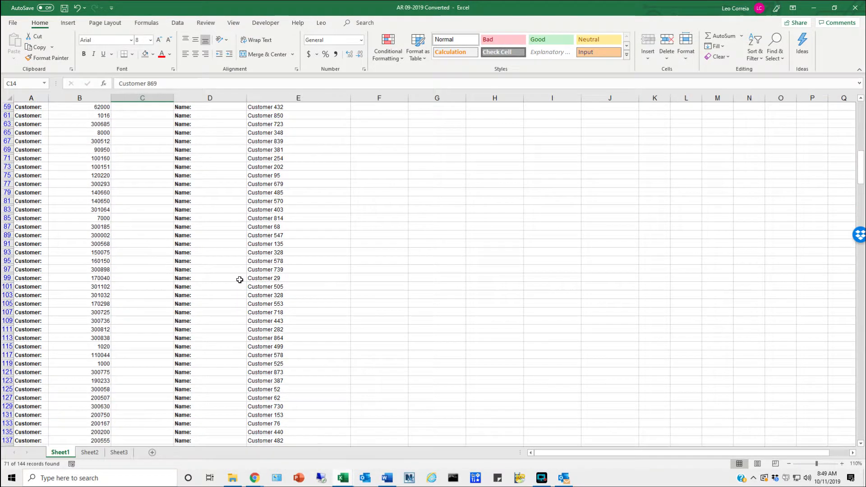
{"action": "scroll", "coordinate": [239, 280], "scroll_direction": "up", "scroll_amount": 13}
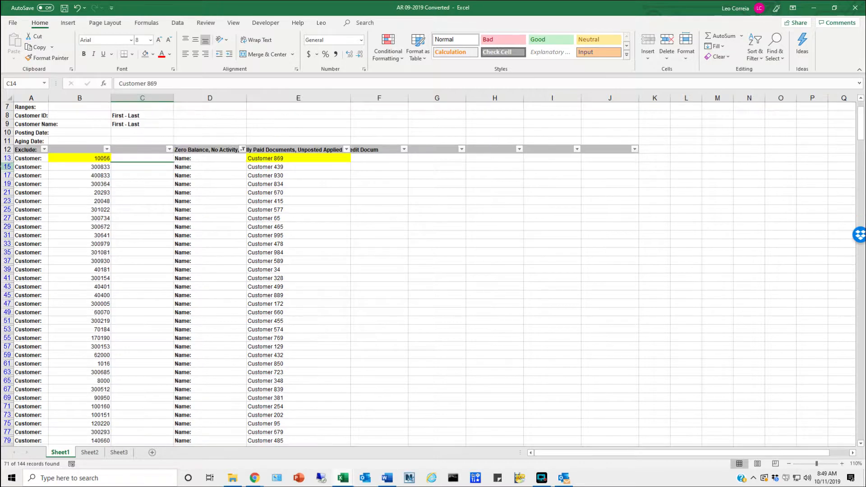
{"action": "left_click", "coordinate": [6, 158]}
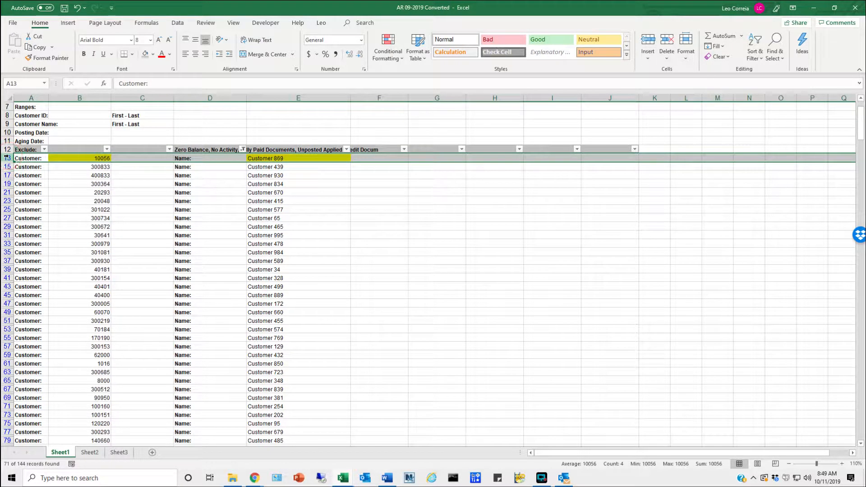
{"action": "key", "text": "shift+Page_Down"}
{"action": "key", "text": "shift+Down"}
{"action": "key", "text": "shift+Down"}
{"action": "key", "text": "shift+Down"}
{"action": "key", "text": "shift+Down"}
{"action": "key", "text": "shift+Down"}
{"action": "key", "text": "shift+Down"}
{"action": "key", "text": "shift+Down"}
{"action": "key", "text": "shift+Down"}
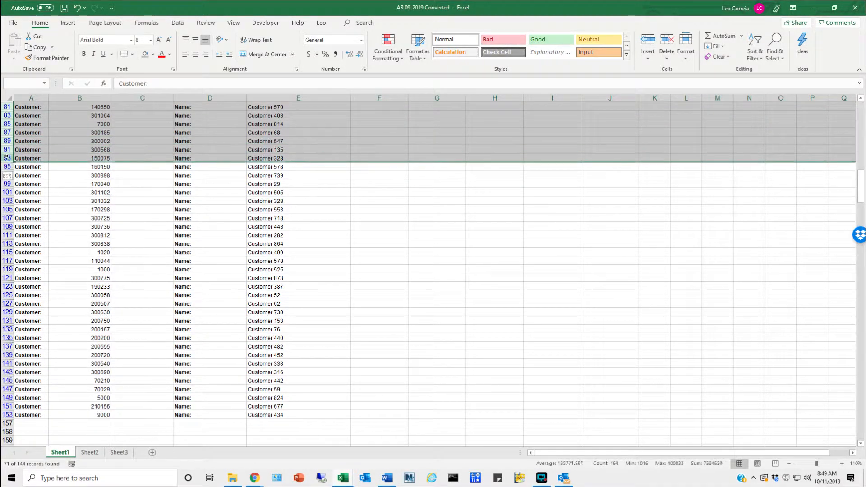
{"action": "key", "text": "shift+Down"}
{"action": "key", "text": "shift+Down"}
{"action": "key", "text": "shift+Down"}
{"action": "key", "text": "shift+Down"}
{"action": "key", "text": "shift+Down"}
{"action": "key", "text": "shift+Down"}
{"action": "key", "text": "shift+Down"}
{"action": "key", "text": "shift+Down"}
{"action": "key", "text": "shift+Down"}
{"action": "key", "text": "shift+Down"}
{"action": "key", "text": "shift+Down"}
{"action": "key", "text": "shift+Down"}
{"action": "key", "text": "shift+Down"}
{"action": "key", "text": "shift+Down"}
{"action": "key", "text": "shift+Down"}
{"action": "key", "text": "shift+Down"}
{"action": "key", "text": "shift+Down"}
{"action": "key", "text": "shift+Down"}
{"action": "key", "text": "shift+Down"}
{"action": "key", "text": "shift+Down"}
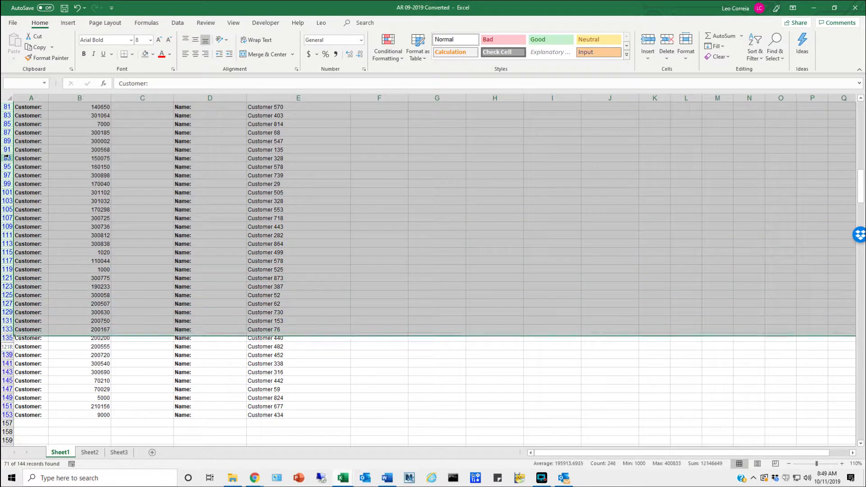
{"action": "key", "text": "shift+Down"}
{"action": "key", "text": "shift+Down"}
{"action": "key", "text": "shift+Down"}
{"action": "key", "text": "shift+Down"}
{"action": "key", "text": "shift+Down"}
{"action": "key", "text": "shift+Down"}
{"action": "key", "text": "shift+Up"}
{"action": "key", "text": "shift+Up"}
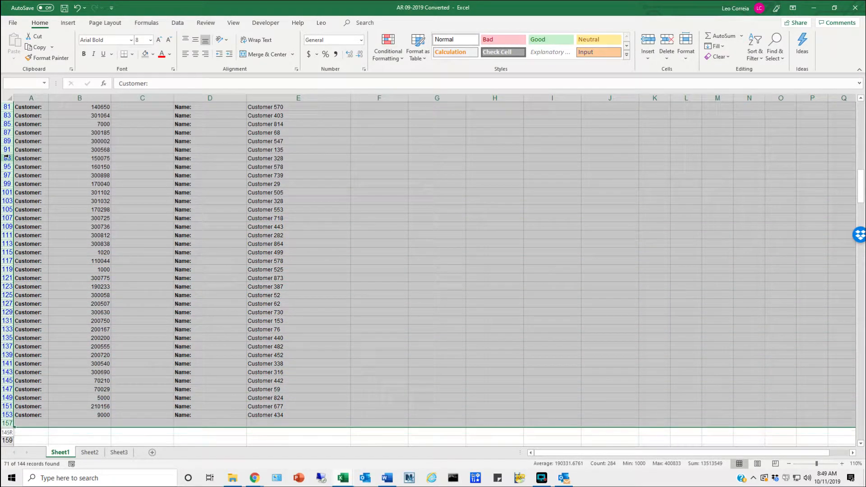
{"action": "right_click", "coordinate": [8, 187]}
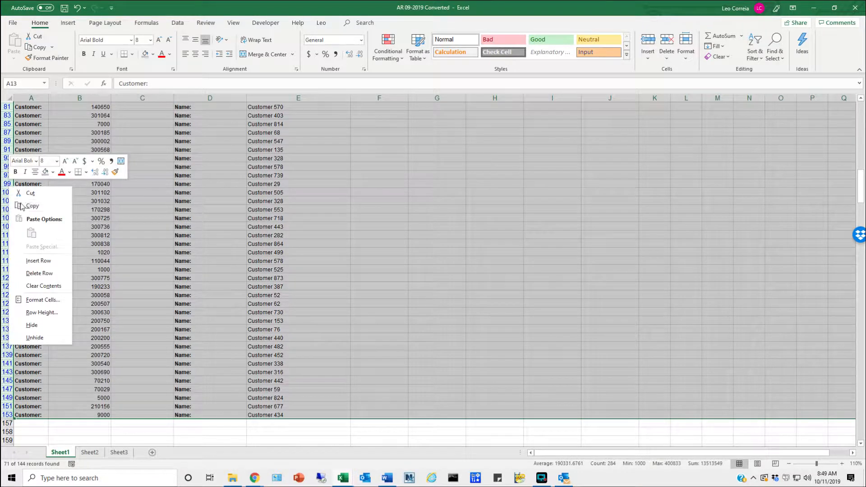
{"action": "left_click", "coordinate": [39, 274]}
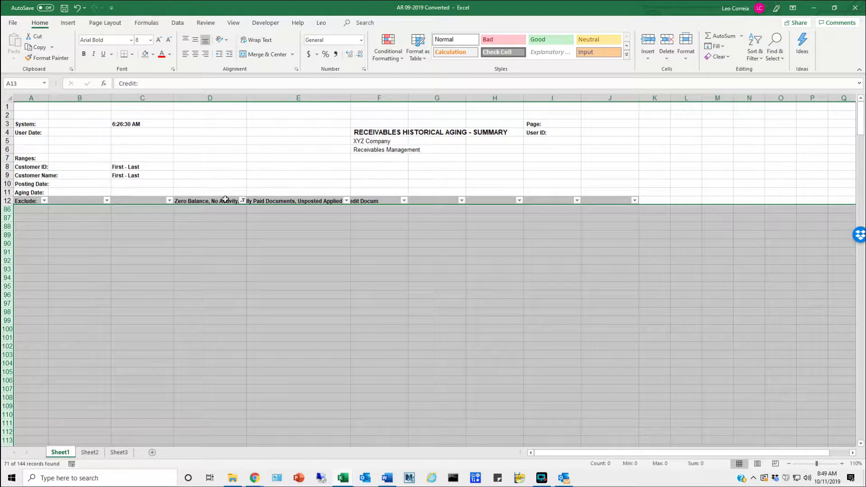
Step: Reselect every entry in column D's filter to bring back the remaining report rows
{"action": "left_click", "coordinate": [241, 201]}
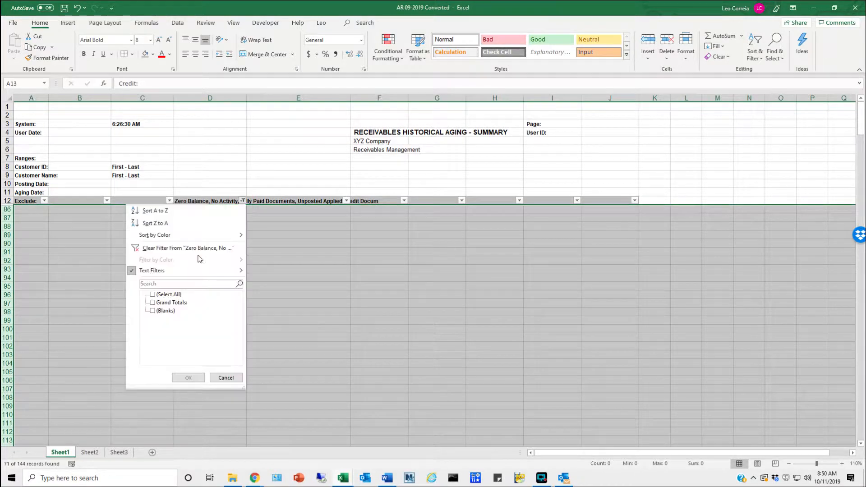
{"action": "left_click", "coordinate": [169, 295]}
{"action": "left_click", "coordinate": [188, 377]}
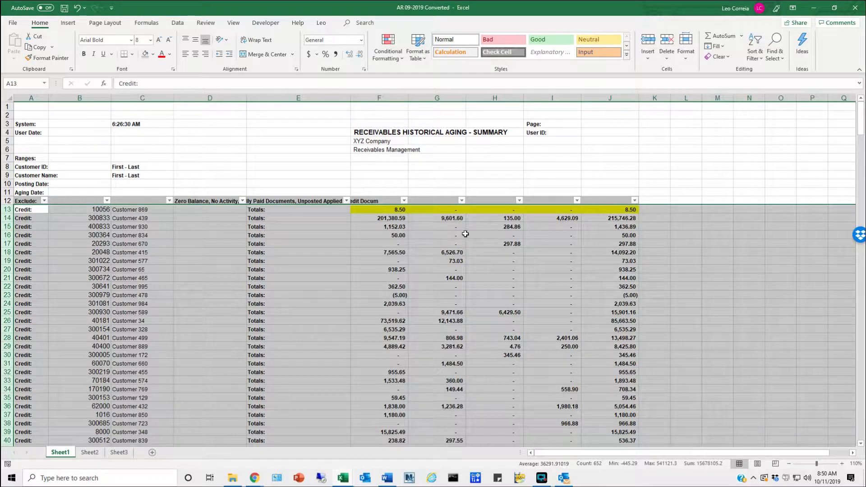
Step: Review the remaining rows, checking each customer's number, name and aging amounts down to the grand totals
{"action": "scroll", "coordinate": [331, 217], "scroll_direction": "down", "scroll_amount": 10}
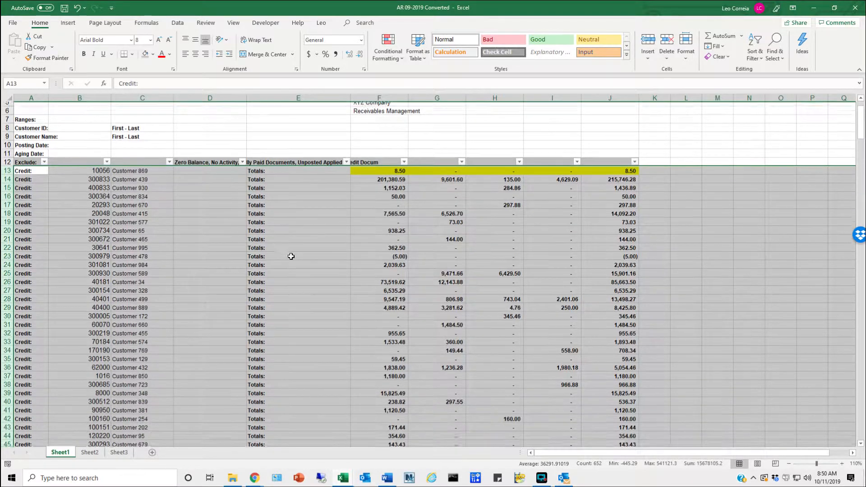
{"action": "scroll", "coordinate": [291, 253], "scroll_direction": "up", "scroll_amount": 10}
{"action": "left_click", "coordinate": [93, 208]}
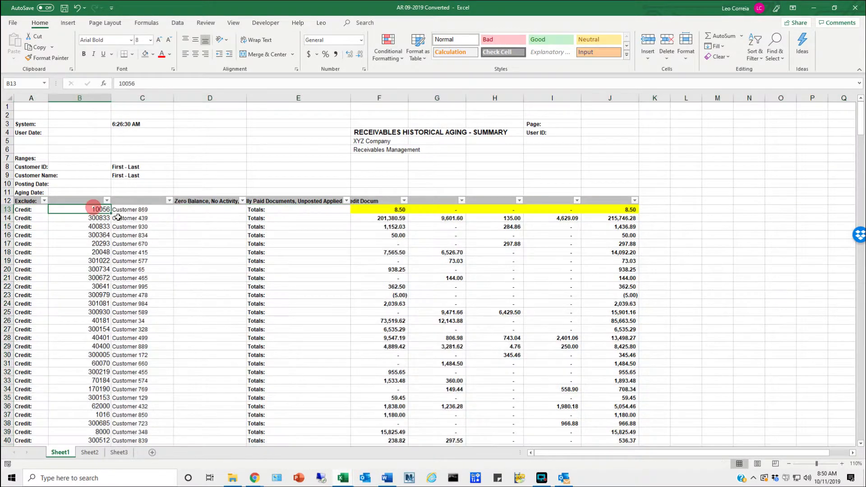
{"action": "left_click", "coordinate": [136, 209]}
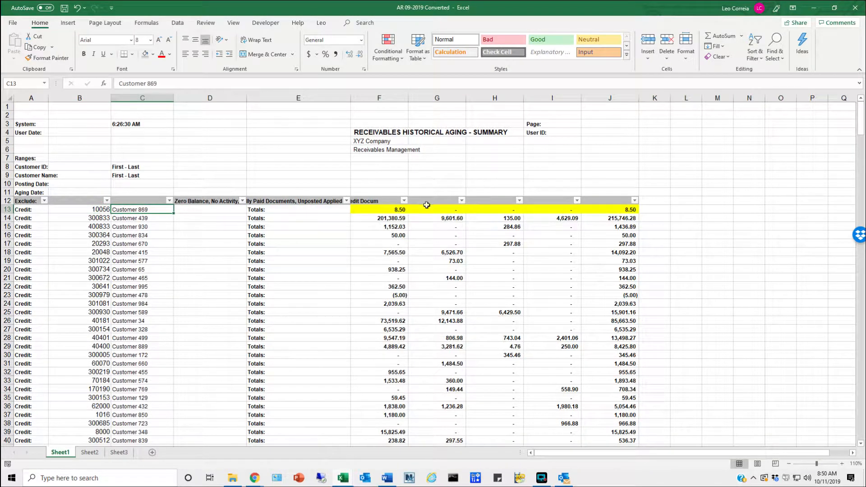
{"action": "left_click", "coordinate": [395, 211]}
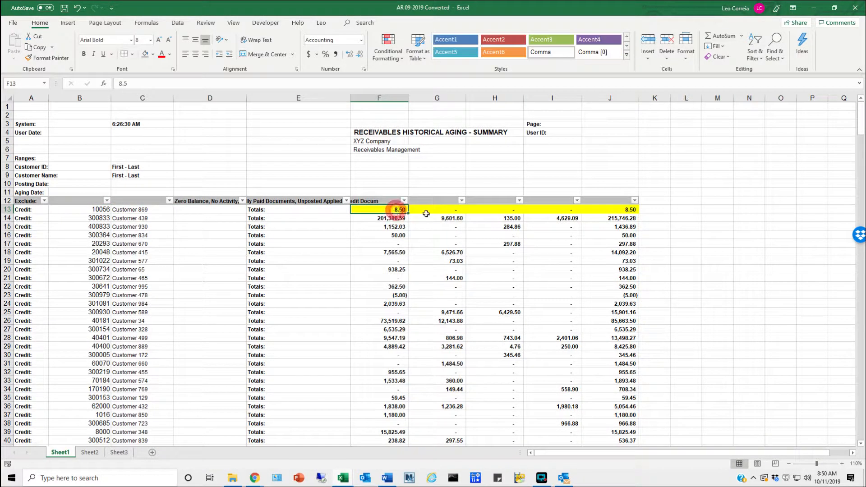
{"action": "scroll", "coordinate": [563, 268], "scroll_direction": "down", "scroll_amount": 9}
{"action": "scroll", "coordinate": [563, 268], "scroll_direction": "down", "scroll_amount": 7}
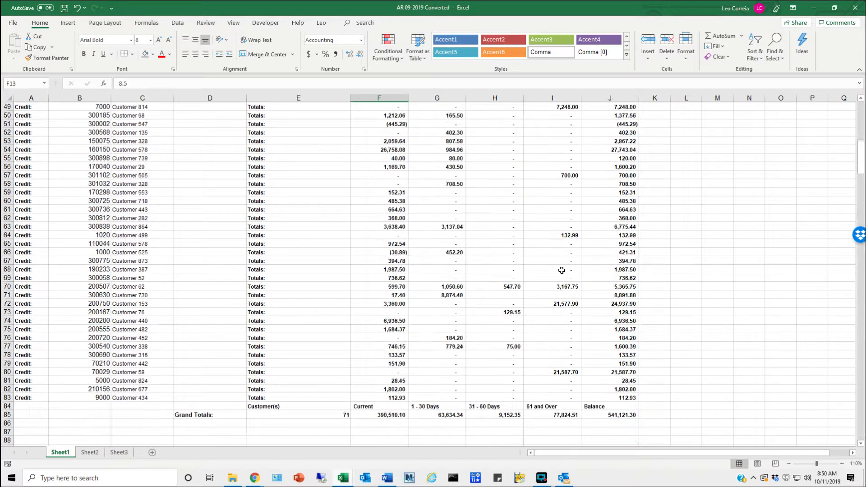
{"action": "scroll", "coordinate": [561, 270], "scroll_direction": "up", "scroll_amount": 16}
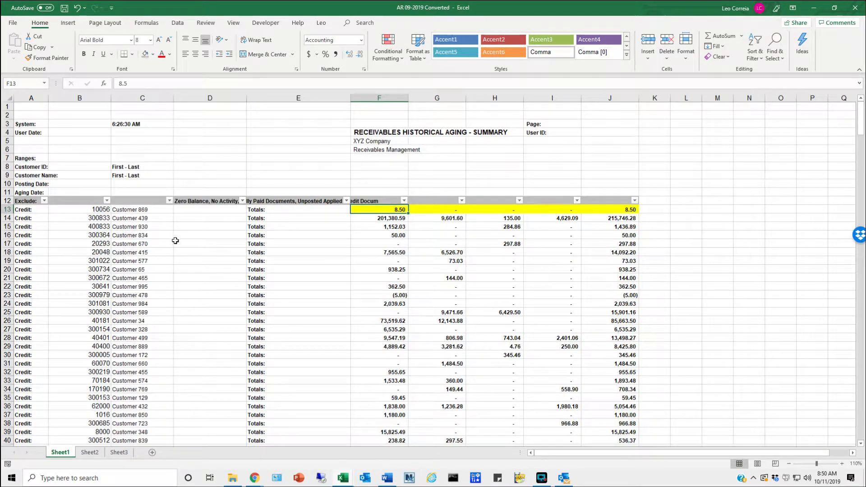
Step: Copy the customer numbers and names in B13:C83
{"action": "left_click", "coordinate": [95, 210]}
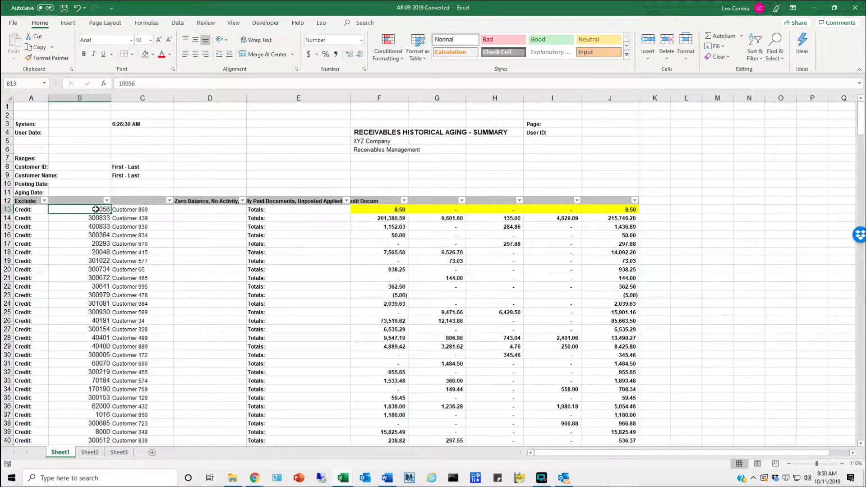
{"action": "key", "text": "shift+Right"}
{"action": "key", "text": "shift+Page_Down"}
{"action": "key", "text": "shift+Page_Down"}
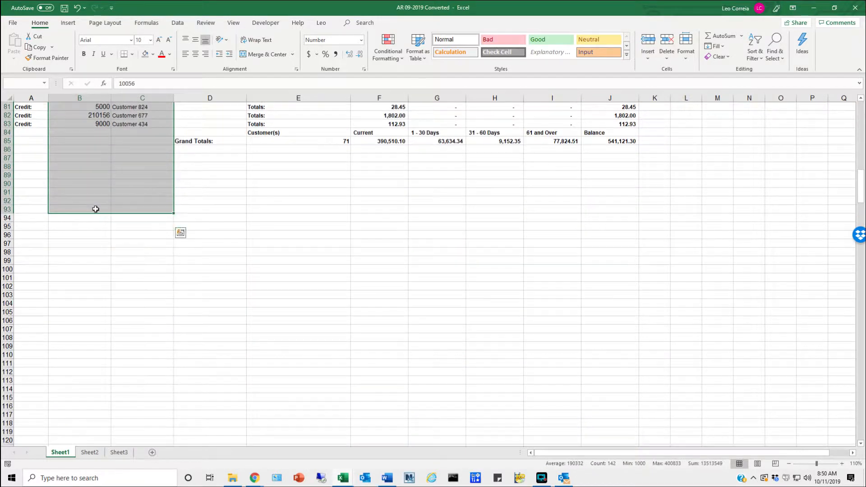
{"action": "key", "text": "shift+Up"}
{"action": "key", "text": "shift+Up"}
{"action": "key", "text": "shift+Up"}
{"action": "key", "text": "shift+Up"}
{"action": "key", "text": "shift+Up"}
{"action": "key", "text": "shift+Up"}
{"action": "key", "text": "shift+Up"}
{"action": "key", "text": "shift+Up"}
{"action": "key", "text": "shift+Up"}
{"action": "key", "text": "shift+Up"}
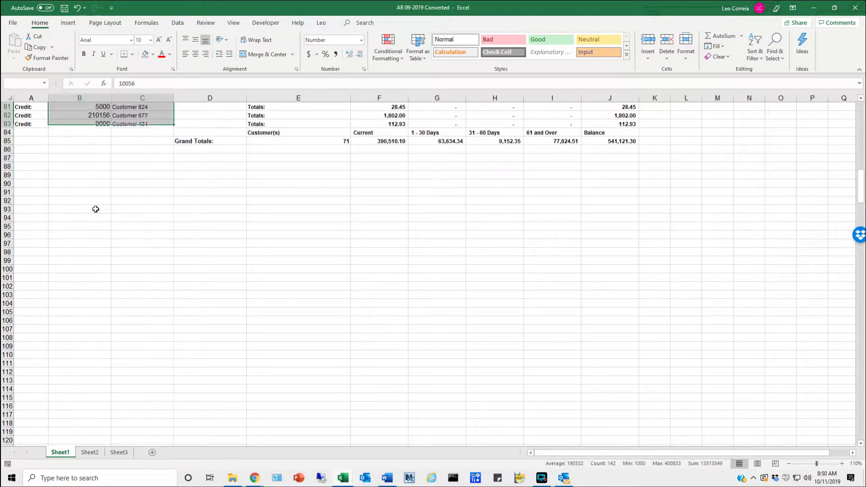
{"action": "key", "text": "ctrl+c"}
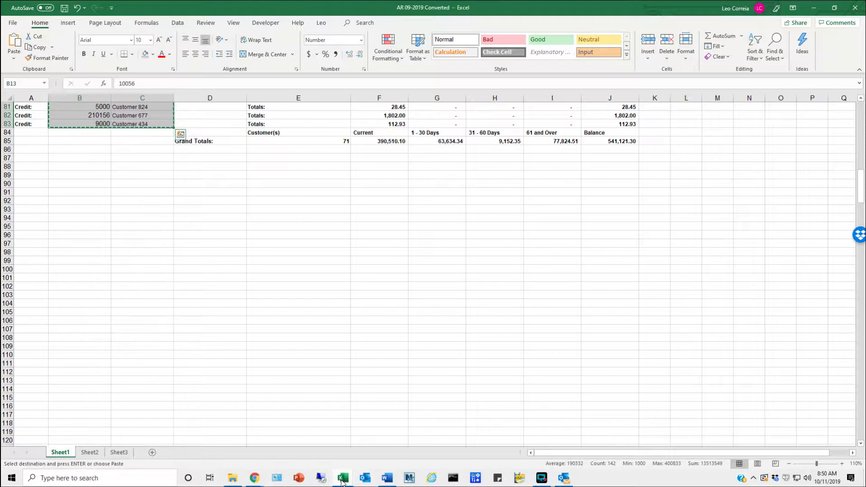
Step: Switch to the BBC_09-30-2019 Sample workbook and paste the copied numbers and names as values starting at B8 of AR Summary
{"action": "mouse_move", "coordinate": [342, 482]}
{"action": "left_click", "coordinate": [361, 445]}
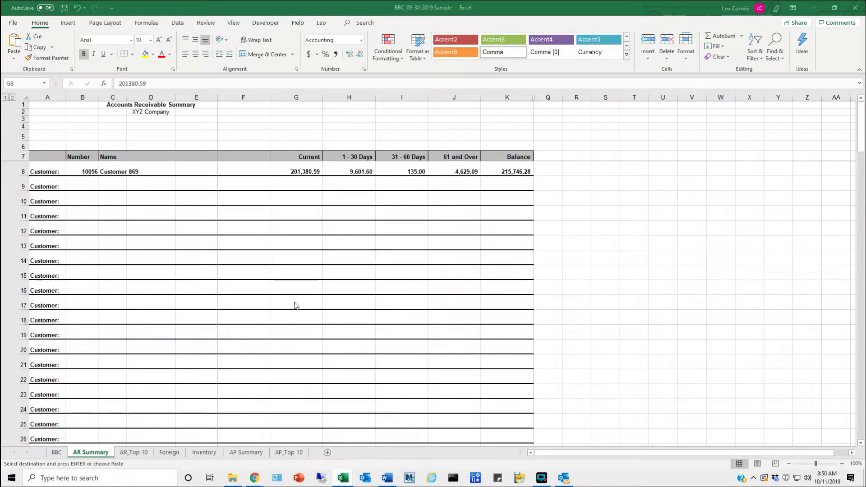
{"action": "key", "text": "ctrl+shift+Right"}
{"action": "left_click", "coordinate": [84, 171]}
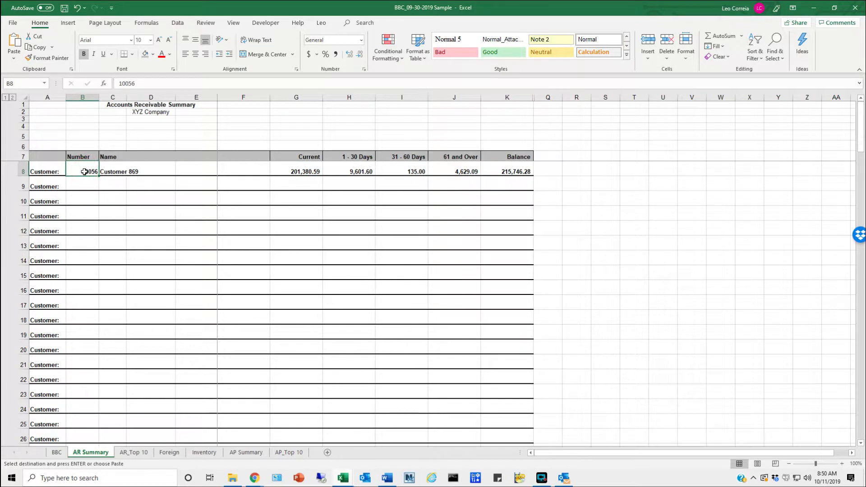
{"action": "right_click", "coordinate": [84, 172]}
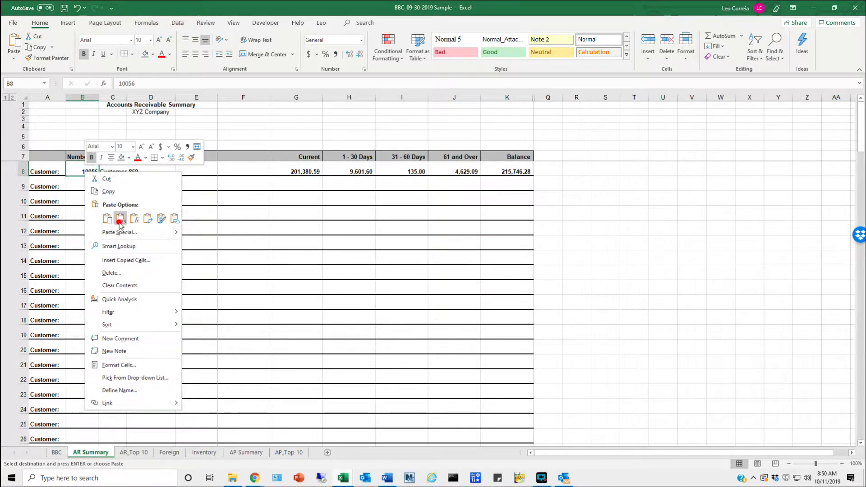
{"action": "left_click", "coordinate": [122, 219]}
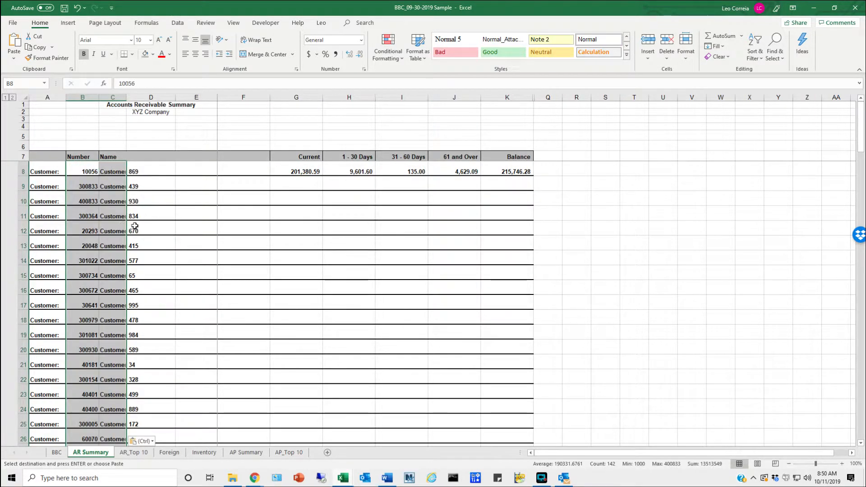
Step: Clear the old aging amounts in G8:K8 of the AR Summary sheet and select G8
{"action": "left_click", "coordinate": [294, 170]}
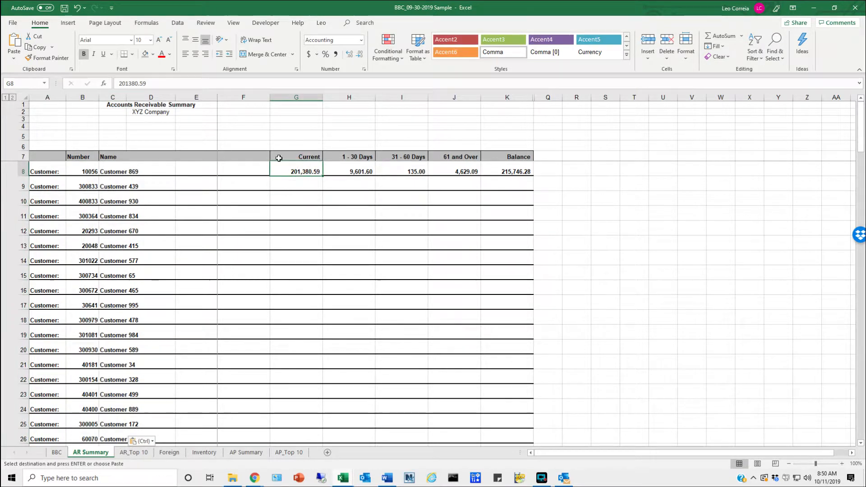
{"action": "key", "text": "shift+Right"}
{"action": "key", "text": "shift+Right"}
{"action": "key", "text": "shift+Right"}
{"action": "key", "text": "shift+Right"}
{"action": "key", "text": "shift+Right"}
{"action": "key", "text": "shift+Left"}
{"action": "key", "text": "Delete"}
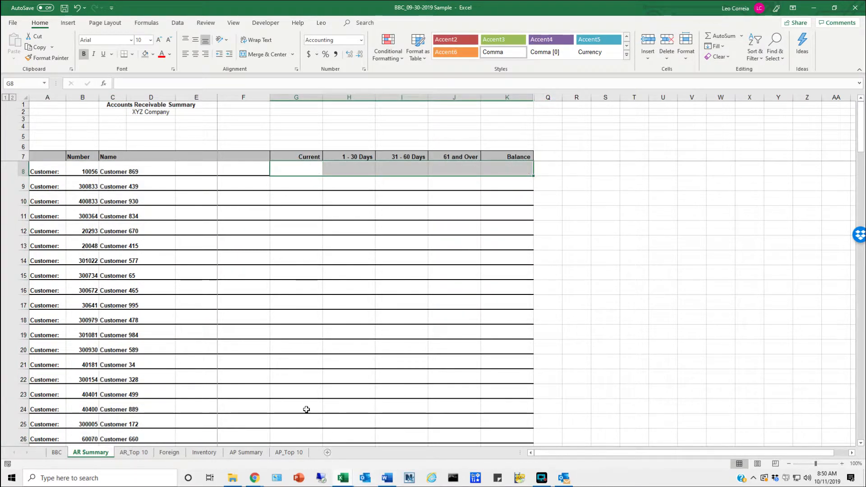
{"action": "left_click", "coordinate": [295, 172]}
Step: Switch to the AR 09-2019 Converted workbook and copy the aging amounts and balances in F13:J83
{"action": "left_click", "coordinate": [343, 477]}
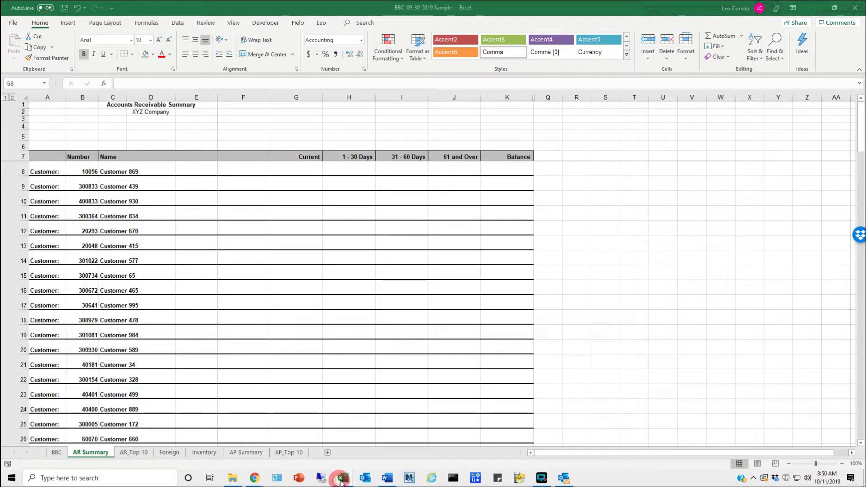
{"action": "left_click", "coordinate": [286, 460]}
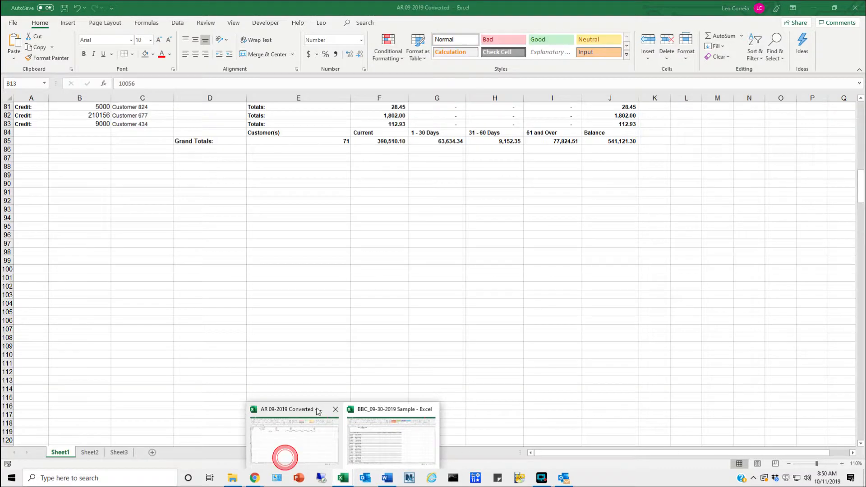
{"action": "scroll", "coordinate": [341, 383], "scroll_direction": "up", "scroll_amount": 20}
{"action": "scroll", "coordinate": [445, 295], "scroll_direction": "up", "scroll_amount": 4}
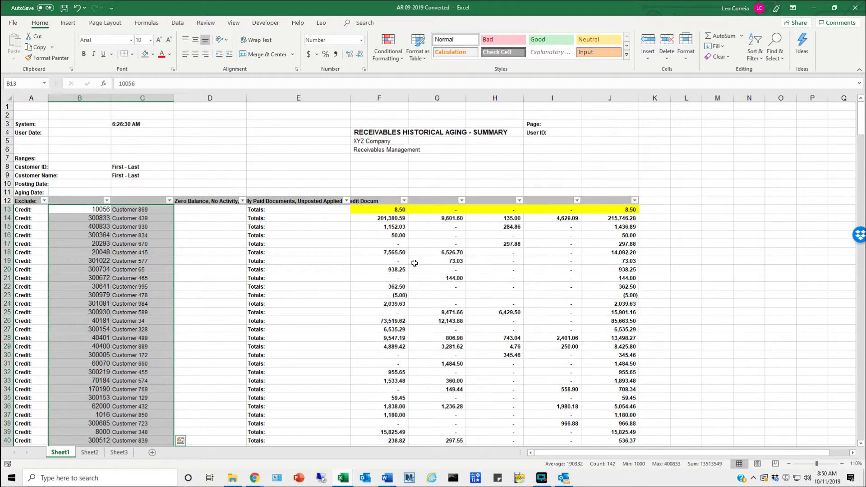
{"action": "left_click", "coordinate": [396, 206]}
{"action": "key", "text": "shift+Right"}
{"action": "key", "text": "shift+Right"}
{"action": "key", "text": "shift+Right"}
{"action": "key", "text": "shift+Right"}
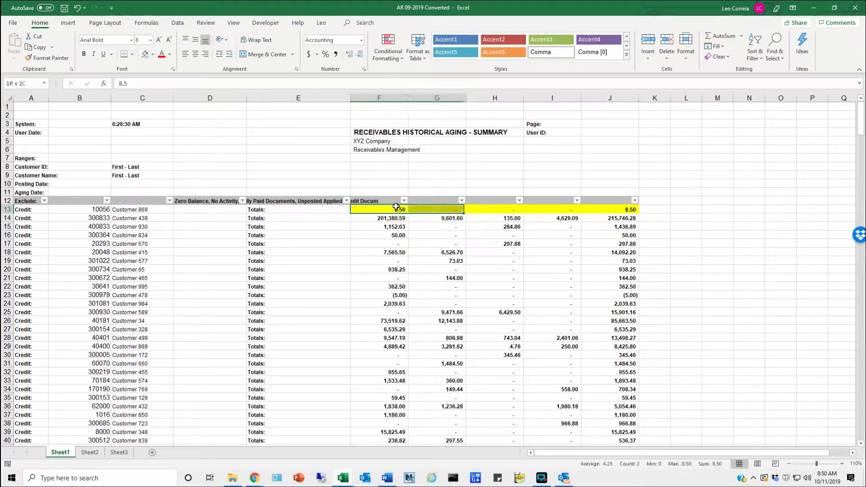
{"action": "key", "text": "shift+Down"}
{"action": "key", "text": "shift+Down"}
{"action": "key", "text": "shift+Down"}
{"action": "key", "text": "shift+Down"}
{"action": "key", "text": "shift+Down"}
{"action": "key", "text": "shift+Down"}
{"action": "key", "text": "shift+Down"}
{"action": "key", "text": "shift+Down"}
{"action": "key", "text": "shift+Down"}
{"action": "key", "text": "shift+Down"}
{"action": "key", "text": "shift+Down"}
{"action": "key", "text": "shift+Down"}
{"action": "key", "text": "shift+Down"}
{"action": "key", "text": "shift+Down"}
{"action": "key", "text": "shift+Down"}
{"action": "key", "text": "shift+Down"}
{"action": "key", "text": "shift+Down"}
{"action": "key", "text": "shift+Down"}
{"action": "key", "text": "shift+Down"}
{"action": "key", "text": "shift+Down"}
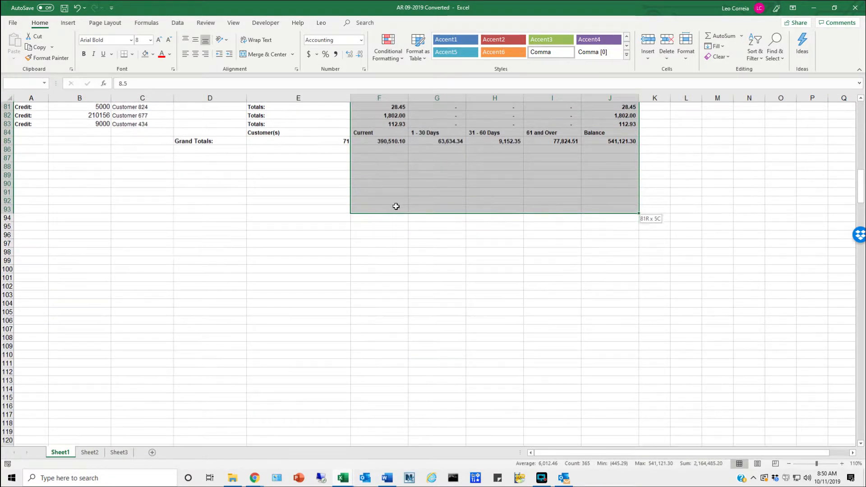
{"action": "key", "text": "shift+Up"}
{"action": "key", "text": "shift+Up"}
{"action": "key", "text": "shift+Up"}
{"action": "key", "text": "shift+Up"}
{"action": "key", "text": "shift+Up"}
{"action": "key", "text": "shift+Up"}
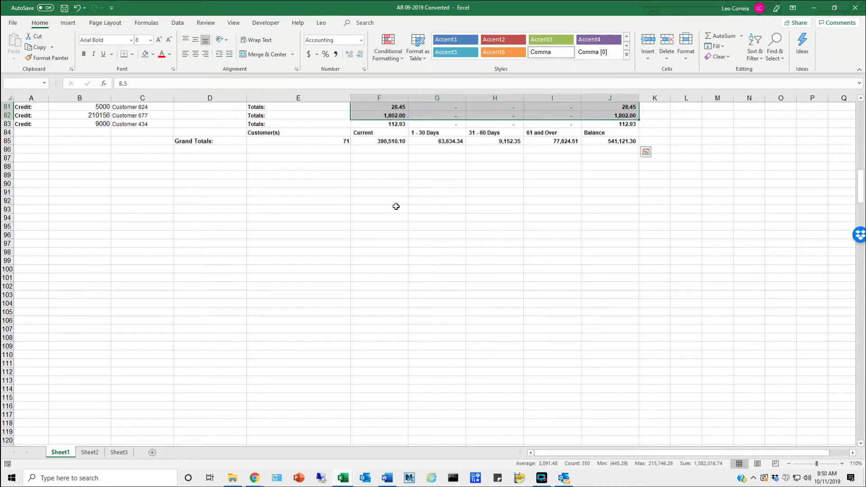
{"action": "key", "text": "shift+Right"}
{"action": "key", "text": "shift+Left"}
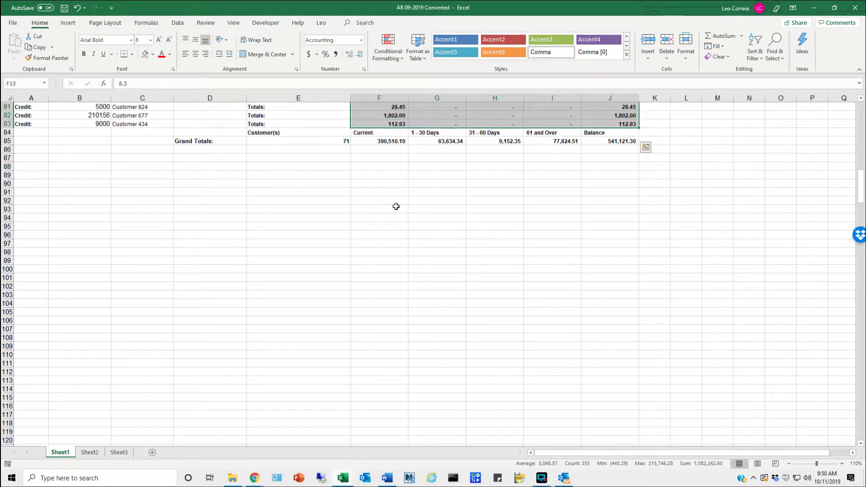
{"action": "key", "text": "ctrl+c"}
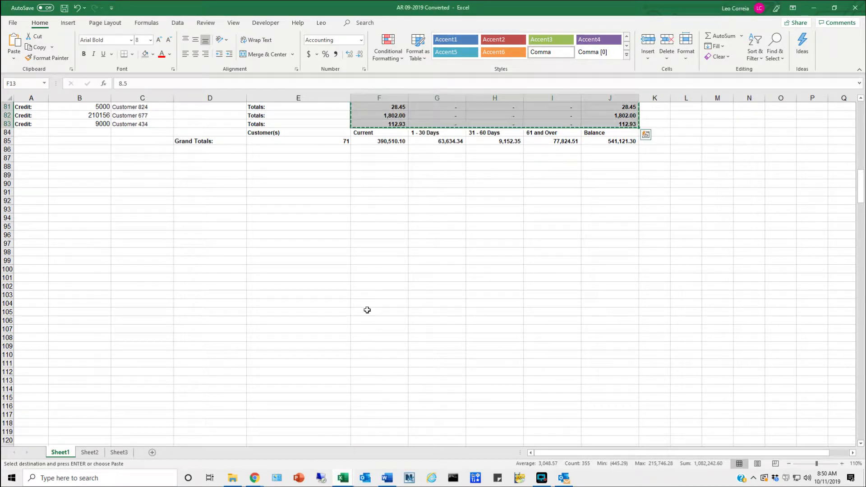
Step: Switch to the BBC_09-30-2019 Sample workbook and paste the copied aging amounts as values starting at G8 of AR Summary
{"action": "left_click", "coordinate": [343, 477]}
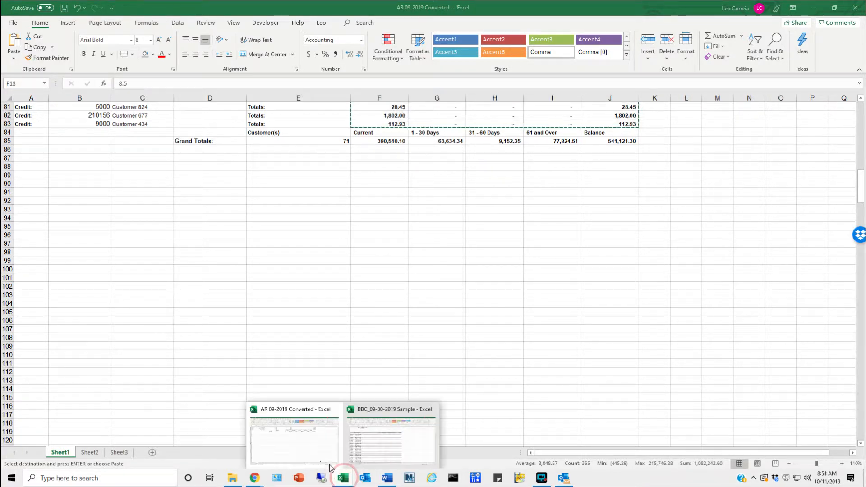
{"action": "left_click", "coordinate": [318, 449]}
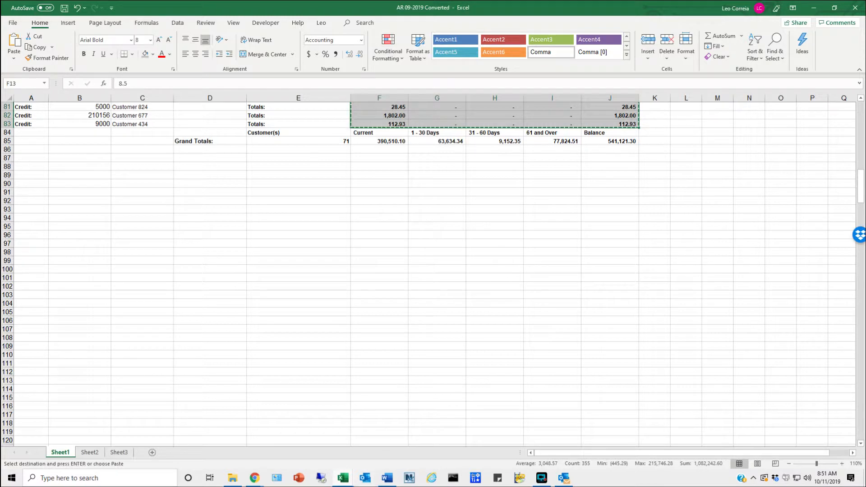
{"action": "left_click", "coordinate": [344, 477]}
{"action": "left_click", "coordinate": [406, 431]}
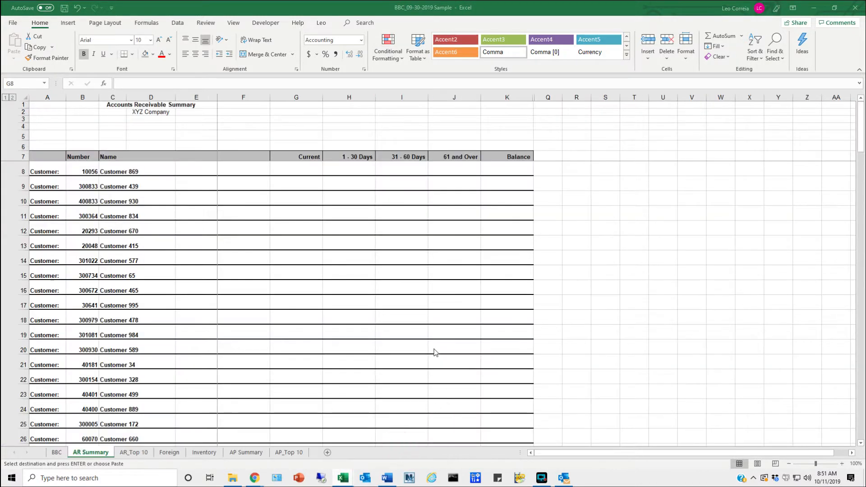
{"action": "right_click", "coordinate": [306, 172]}
{"action": "left_click", "coordinate": [340, 216]}
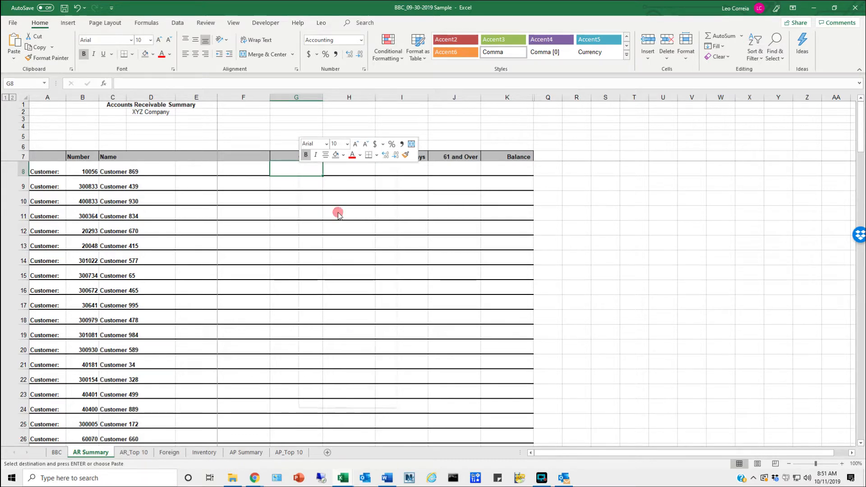
Step: Examine the Grand Totals in row 133 of AR Summary, from Current through Balance
{"action": "scroll", "coordinate": [331, 235], "scroll_direction": "down", "scroll_amount": 20}
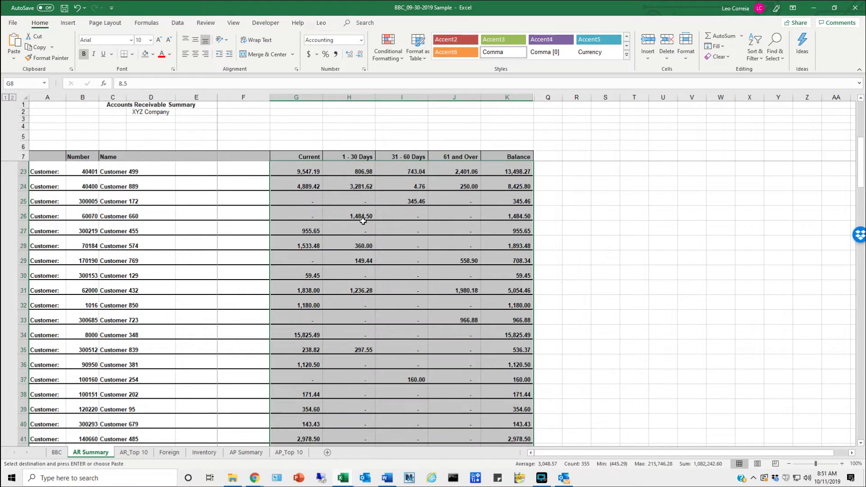
{"action": "scroll", "coordinate": [366, 224], "scroll_direction": "down", "scroll_amount": 1}
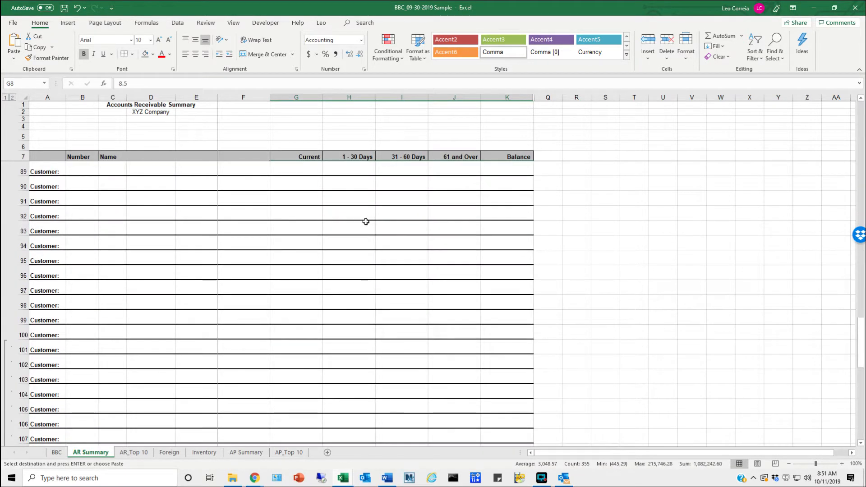
{"action": "scroll", "coordinate": [366, 220], "scroll_direction": "down", "scroll_amount": 11}
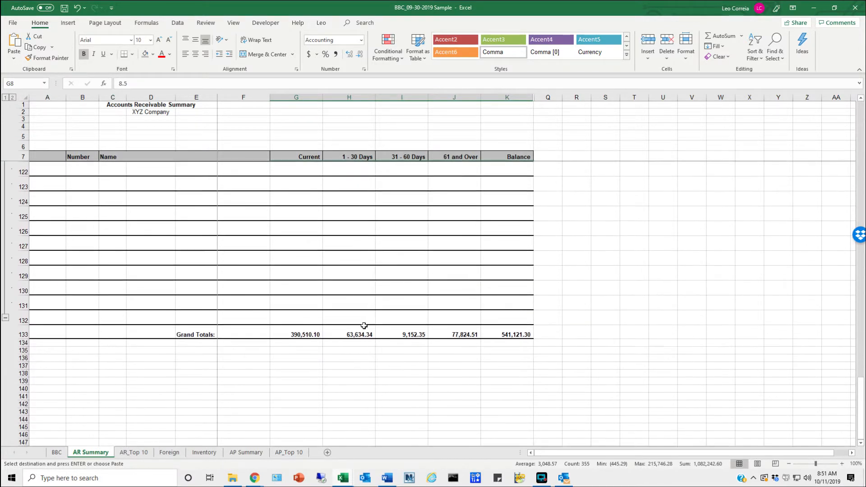
{"action": "left_click_drag", "start_coordinate": [312, 331], "coordinate": [499, 334]}
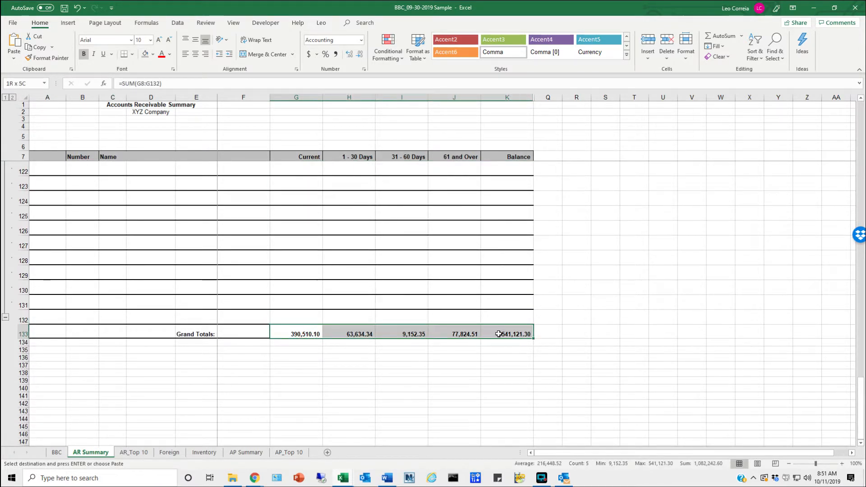
{"action": "left_click", "coordinate": [307, 336]}
{"action": "left_click", "coordinate": [526, 334]}
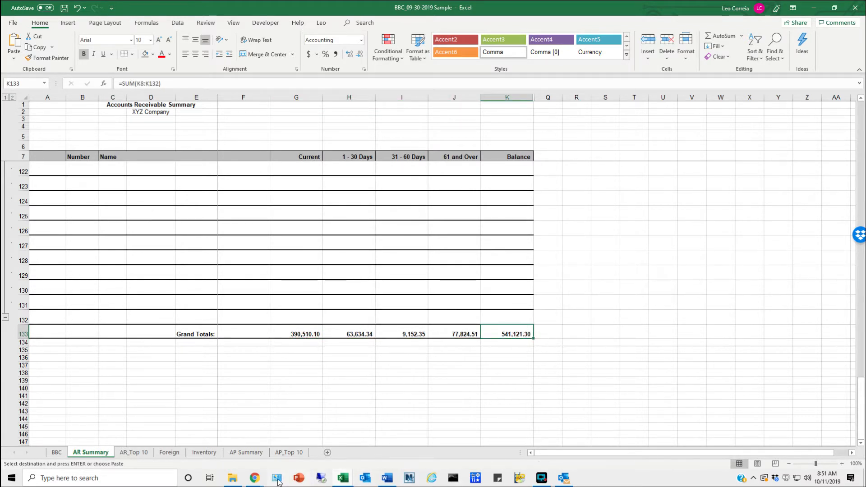
Step: Switch to the AR 09-2019 Converted workbook and shade the grand total Balance cell J85 gray
{"action": "left_click", "coordinate": [341, 481]}
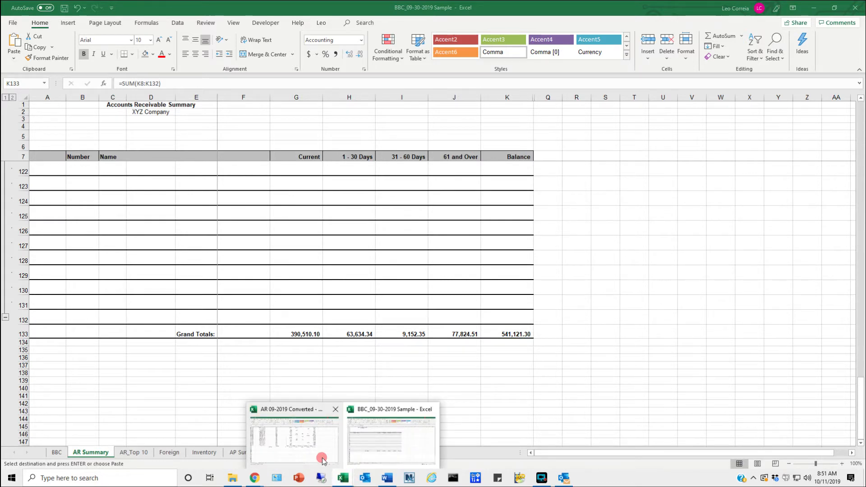
{"action": "left_click", "coordinate": [323, 460]}
{"action": "left_click", "coordinate": [631, 294]}
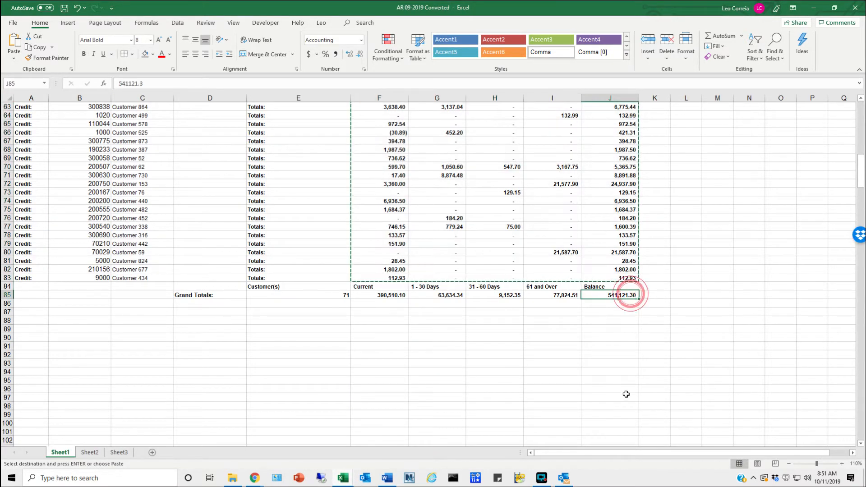
{"action": "left_click", "coordinate": [144, 56]}
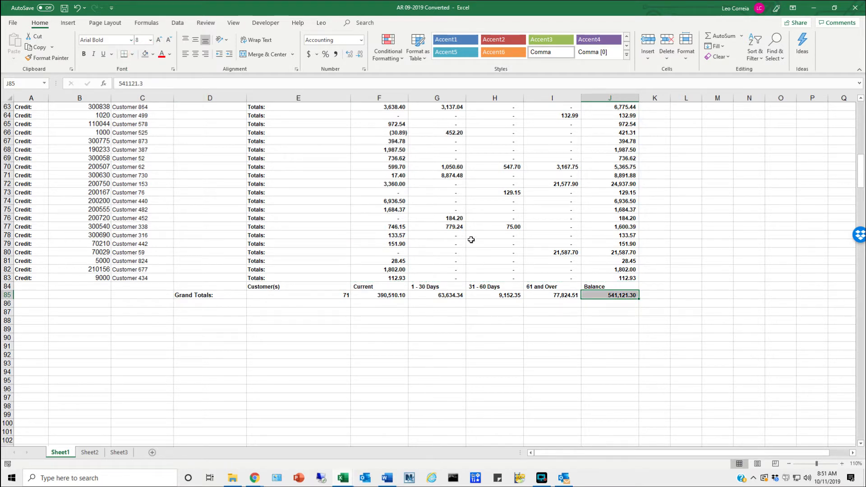
Step: Return to the BBC_09-30-2019 Sample workbook and review the transferred customer rows in AR Summary
{"action": "left_click", "coordinate": [343, 482]}
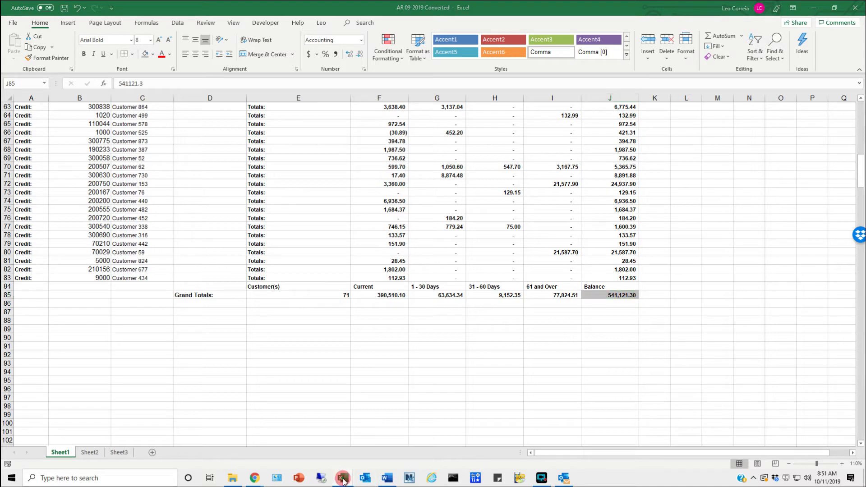
{"action": "left_click", "coordinate": [317, 458]}
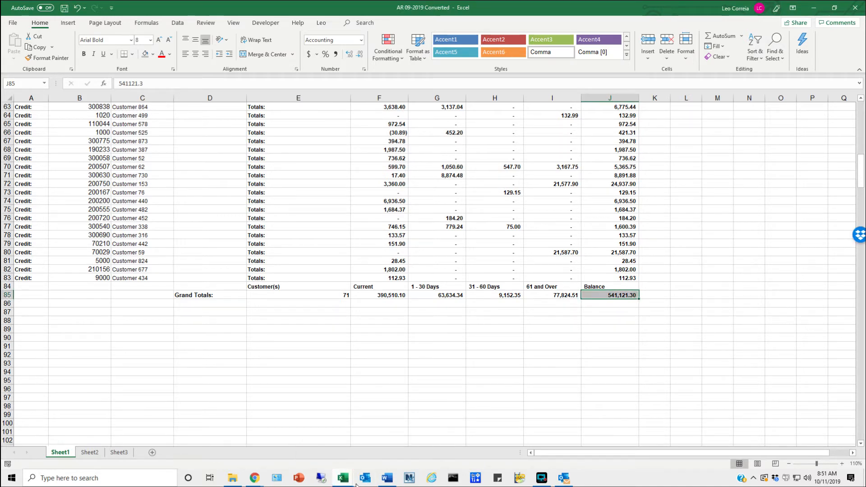
{"action": "mouse_move", "coordinate": [348, 481]}
{"action": "left_click", "coordinate": [381, 459]}
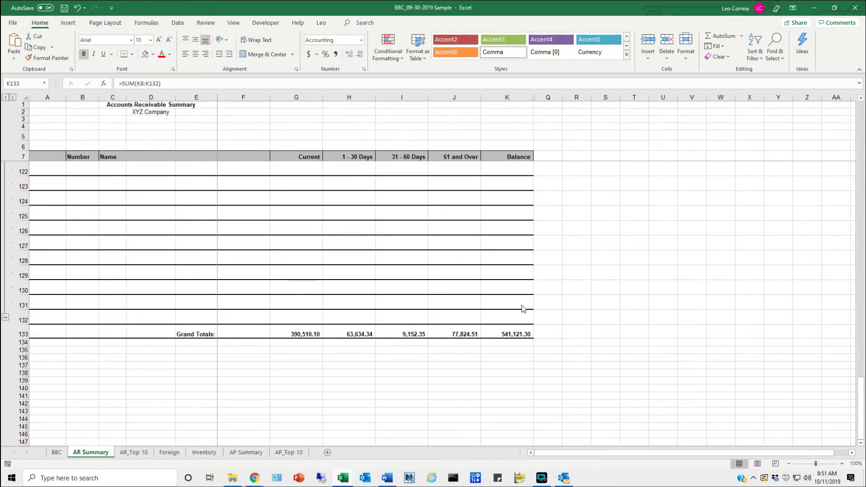
{"action": "scroll", "coordinate": [486, 282], "scroll_direction": "up", "scroll_amount": 9}
{"action": "scroll", "coordinate": [486, 282], "scroll_direction": "up", "scroll_amount": 10}
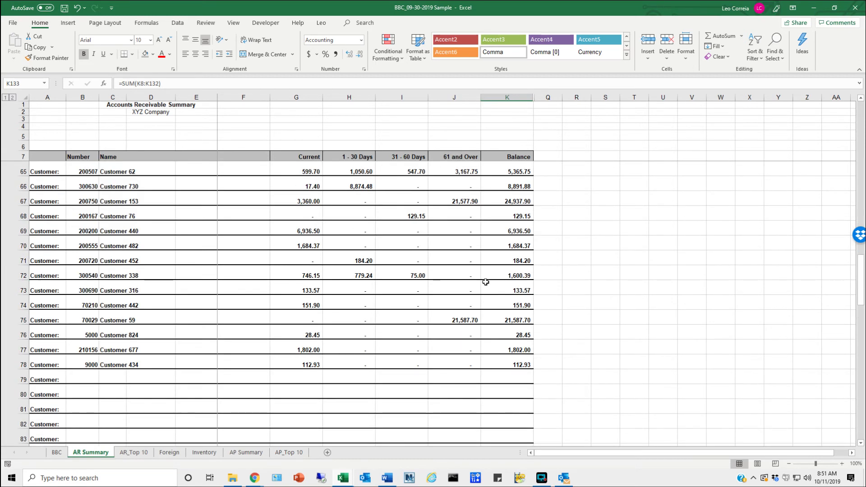
{"action": "scroll", "coordinate": [486, 282], "scroll_direction": "up", "scroll_amount": 4}
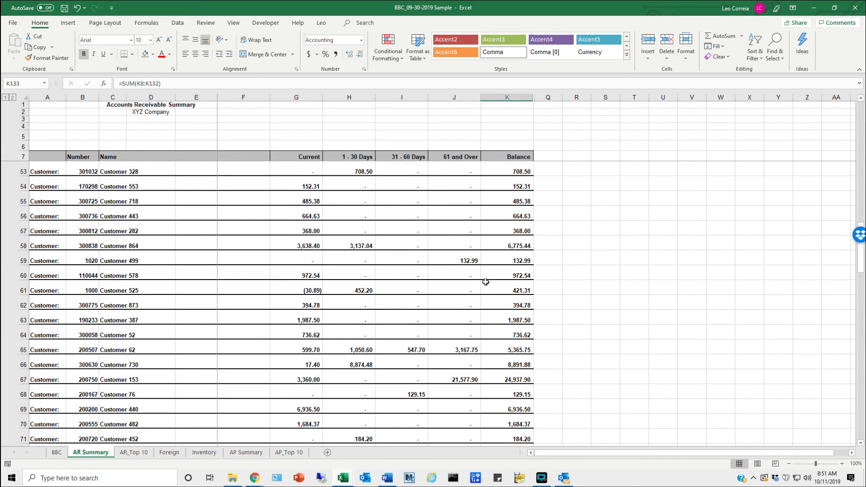